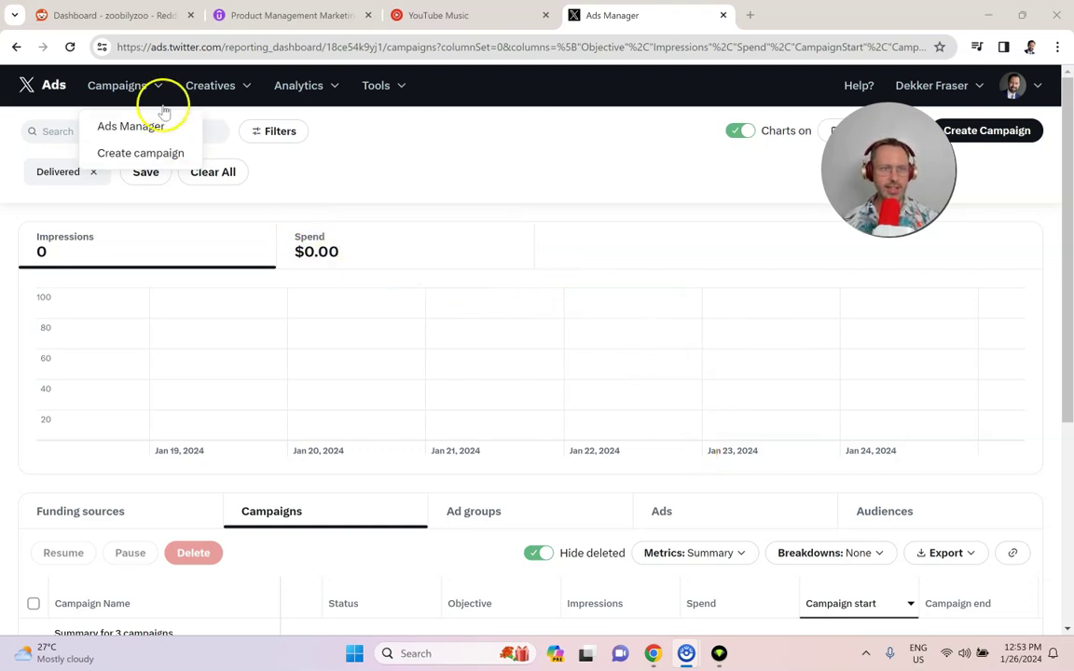
# Step: Start a new Advanced campaign and select Website traffic as its objective
pyautogui.click(123, 86)
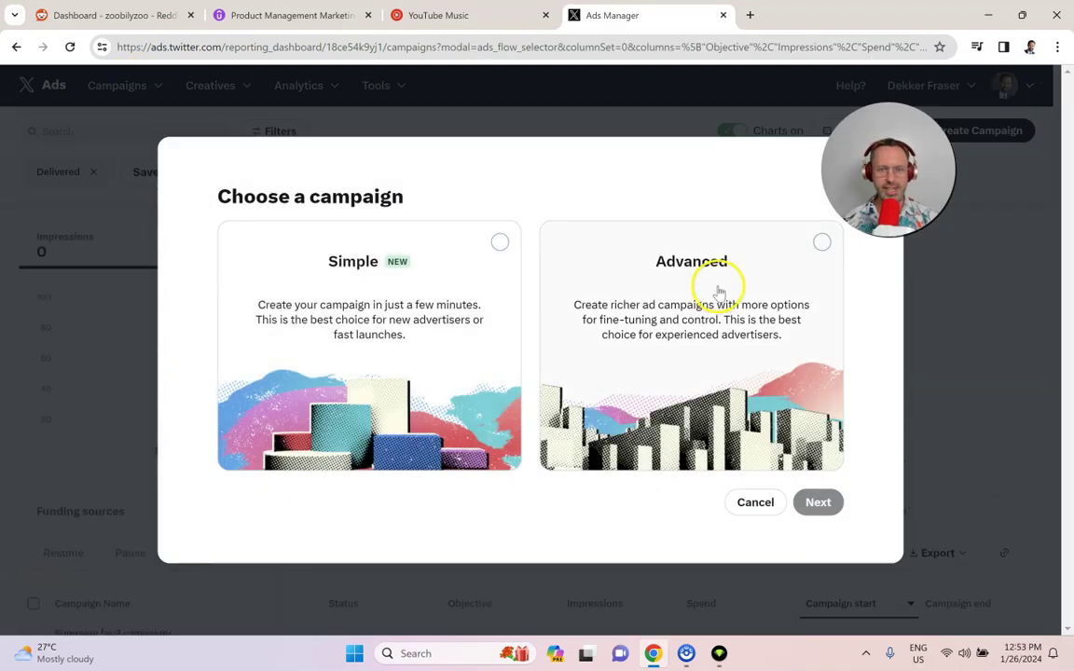
pyautogui.click(719, 293)
pyautogui.click(817, 504)
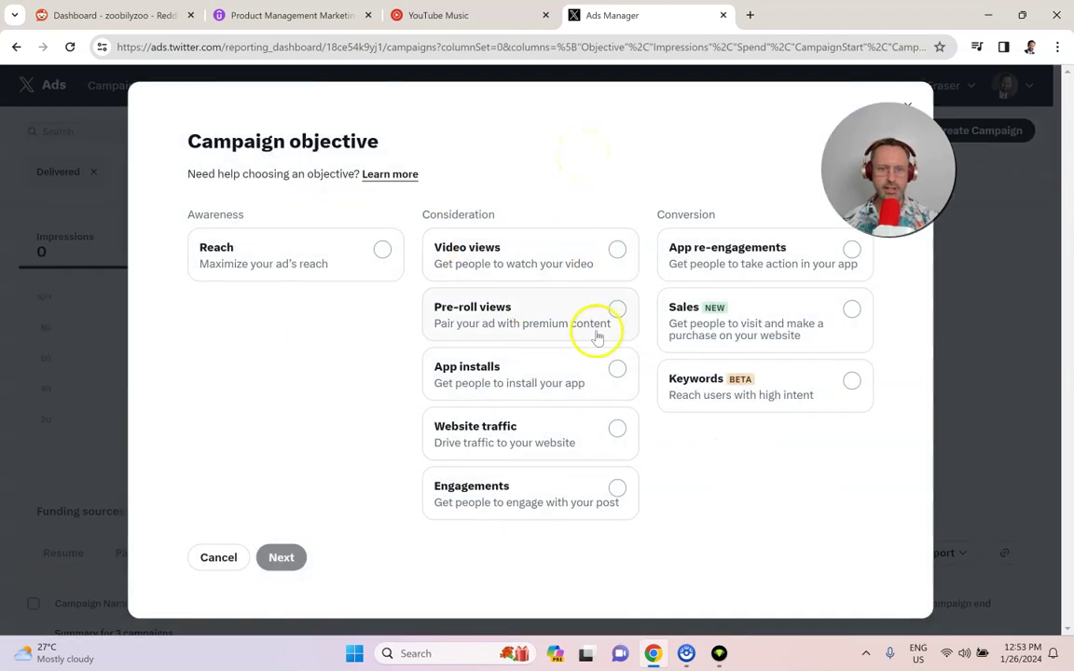
pyautogui.click(617, 429)
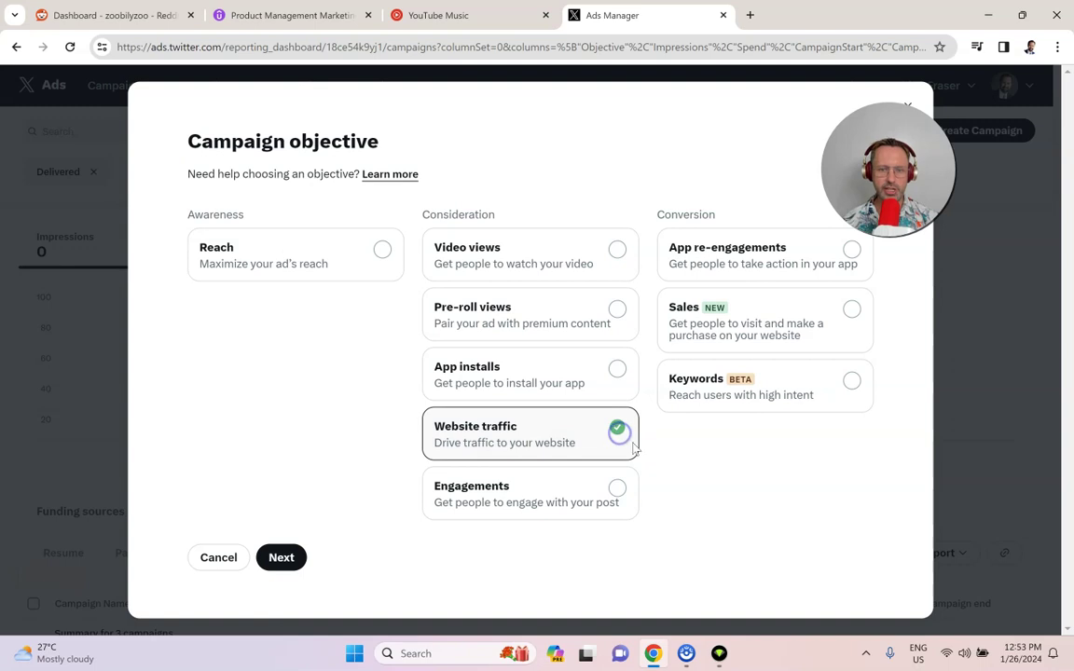
# Step: Name the campaign 'Traffic Campaign for Marketplace' and set a 250 USD campaign spend cap
pyautogui.click(282, 557)
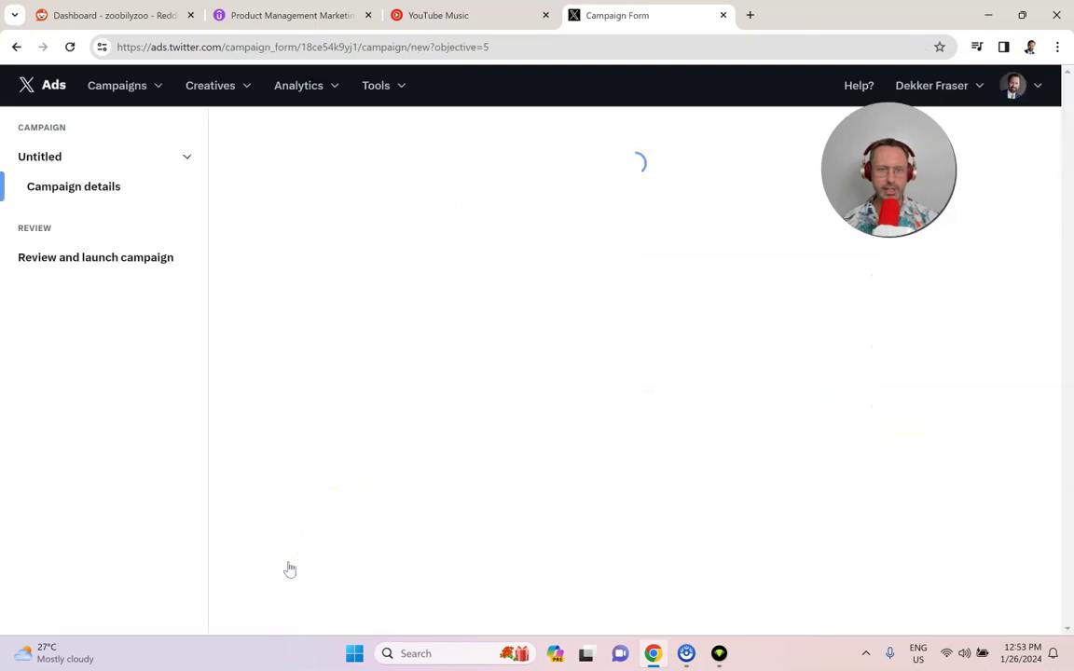
pyautogui.scroll(-1, 280, 461)
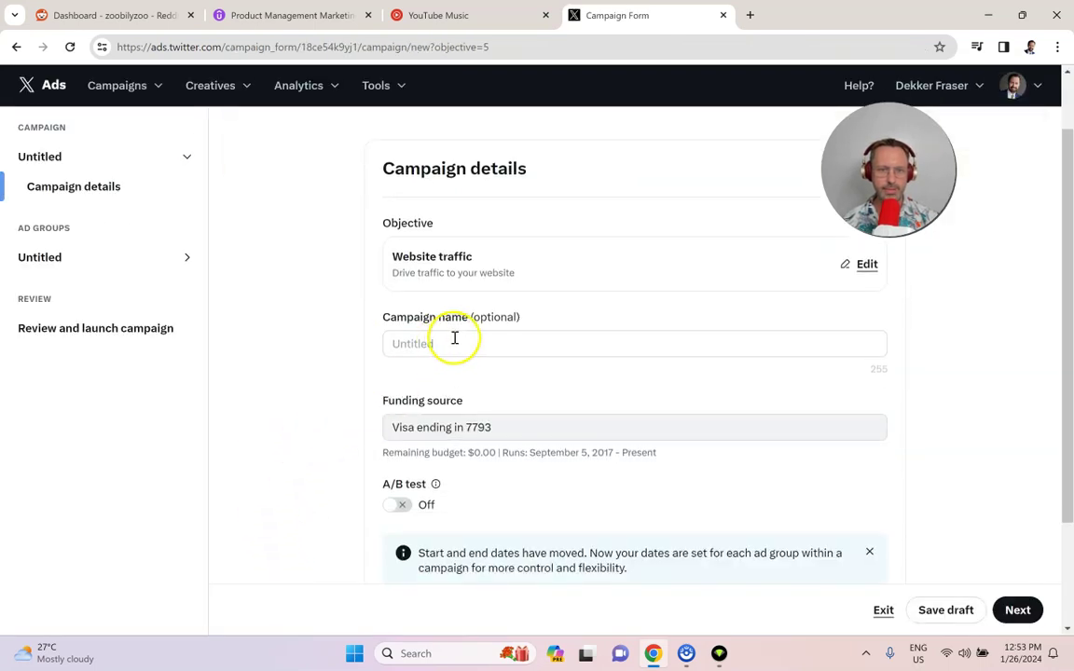
pyautogui.click(480, 345)
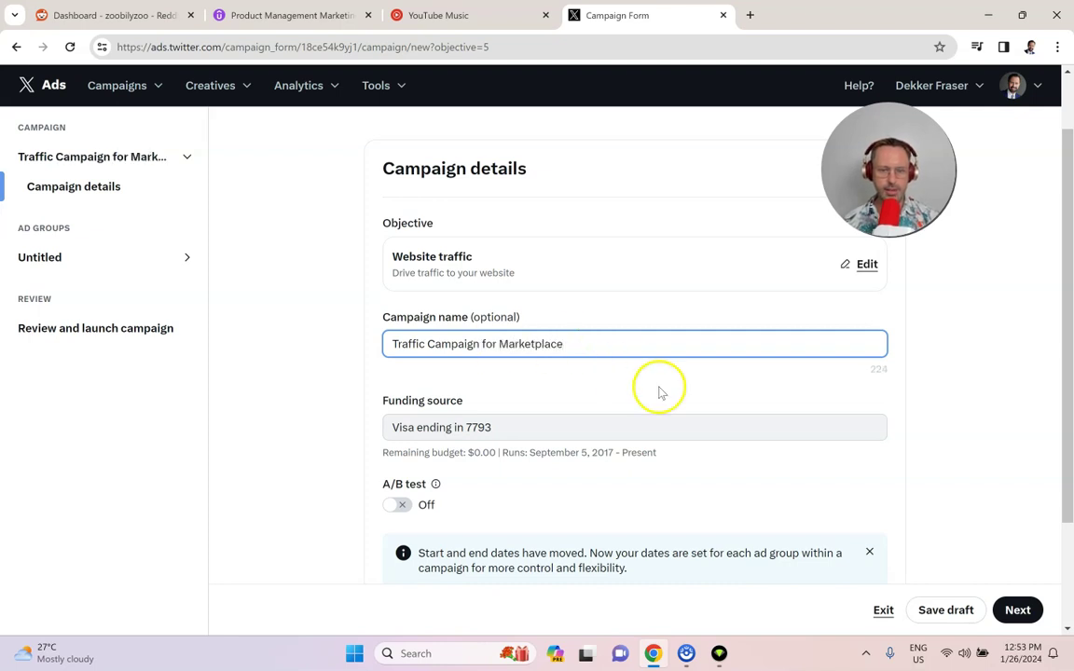
pyautogui.click(798, 386)
pyautogui.scroll(-2, 365, 414)
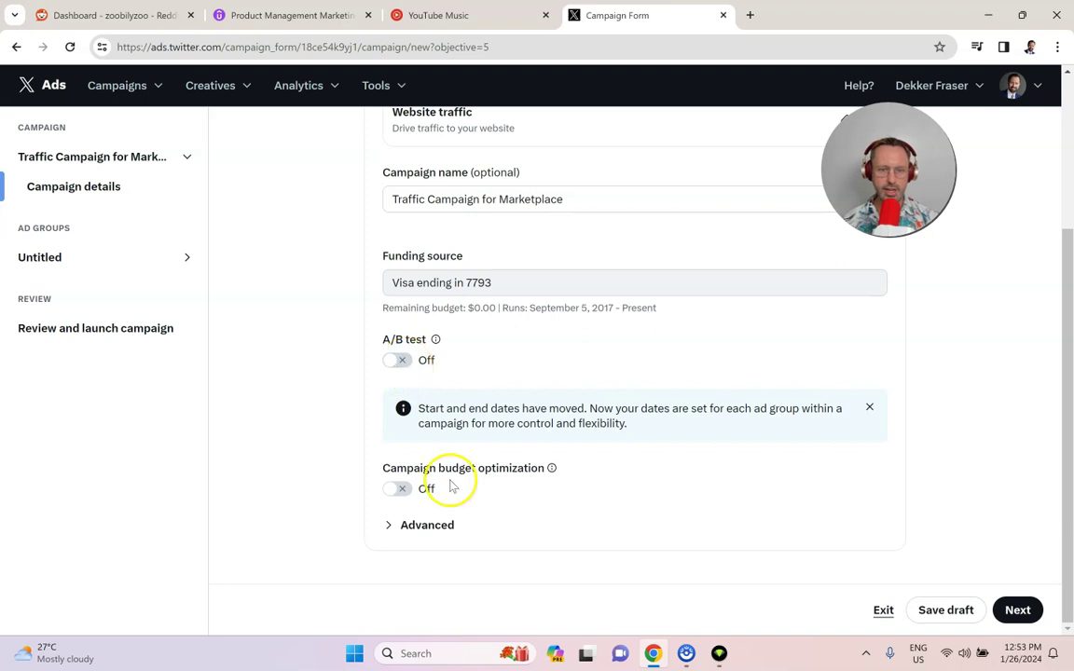
pyautogui.click(392, 526)
pyautogui.scroll(-1, 578, 503)
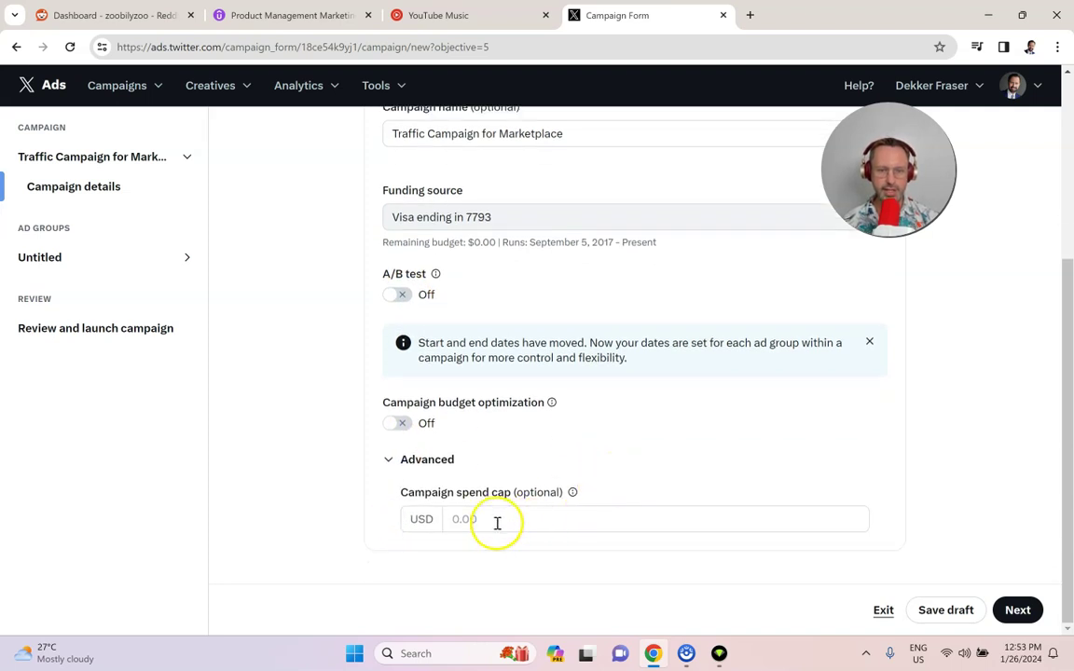
pyautogui.click(497, 523)
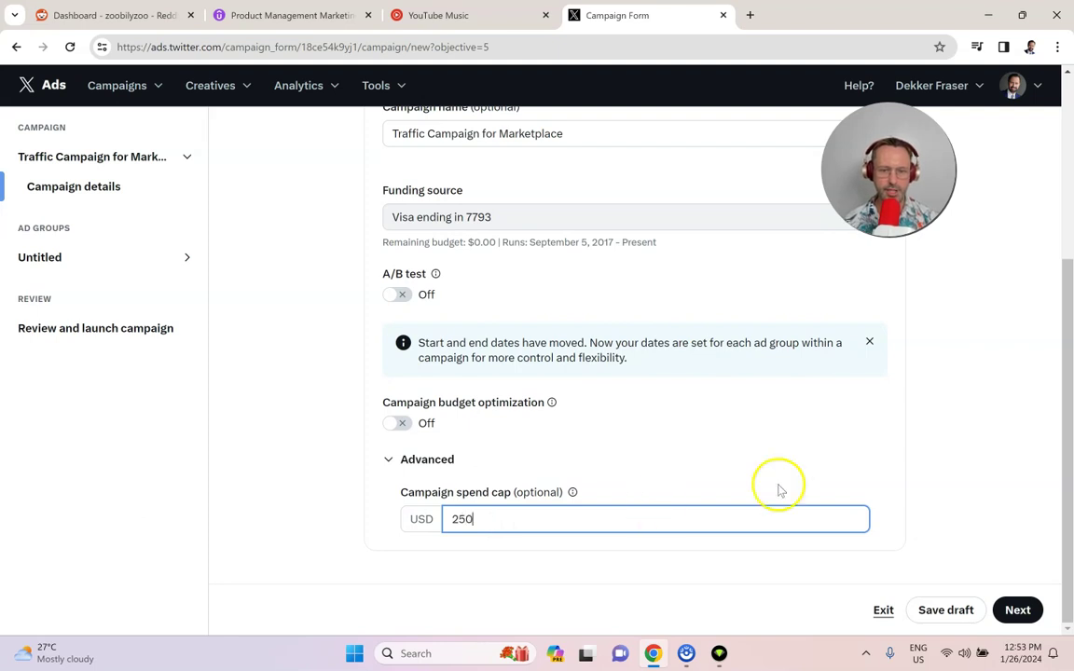
# Step: Go to the ad group details and name the ad group 'AD GROUP 1'
pyautogui.click(1018, 610)
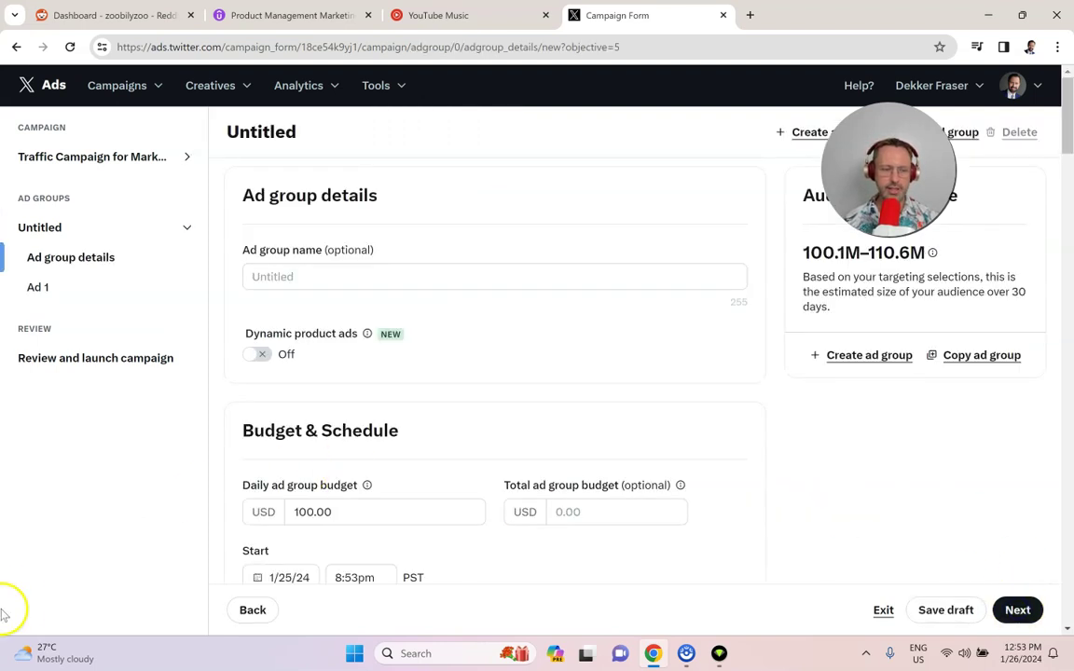
pyautogui.scroll(-1, 383, 202)
pyautogui.click(388, 202)
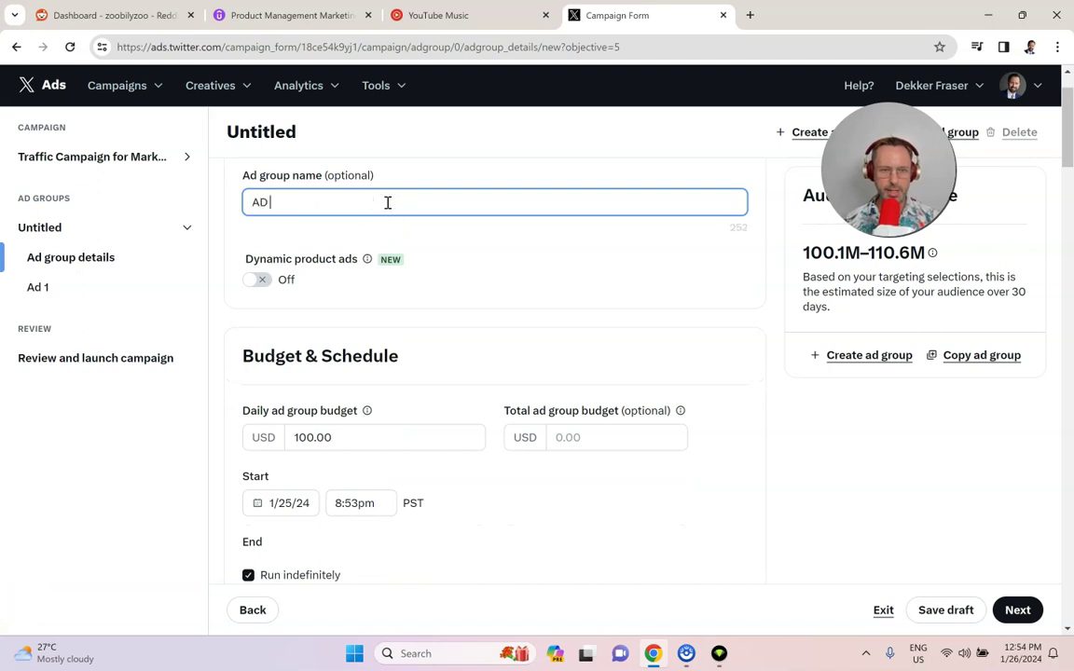
pyautogui.write('AD')
pyautogui.press('BackSpace')
pyautogui.write('GROUP 1')
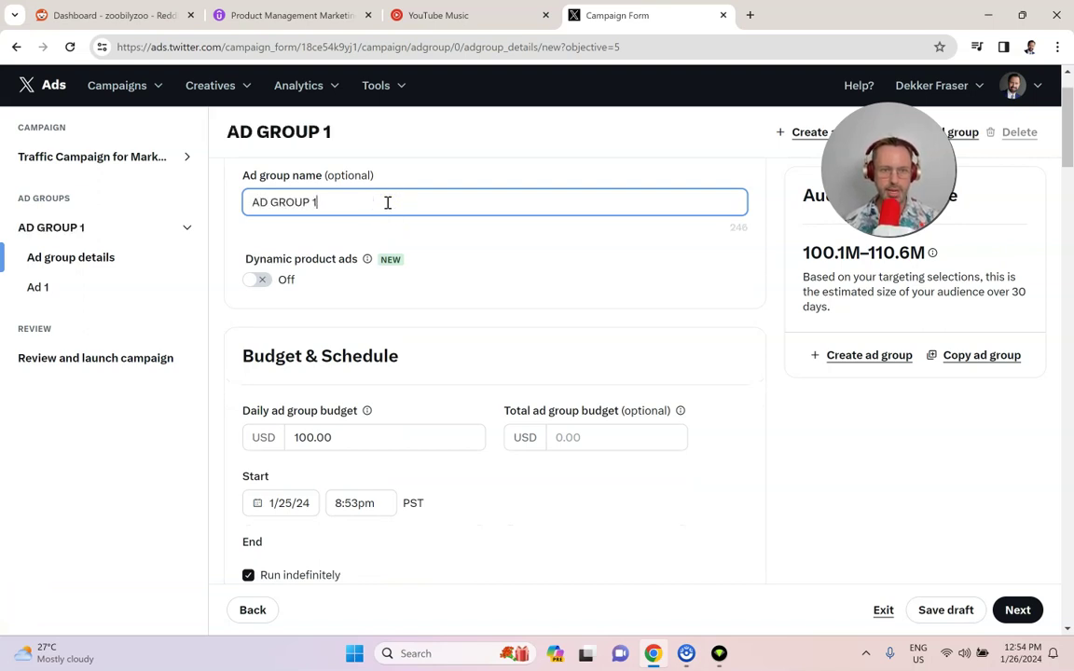
pyautogui.click(510, 282)
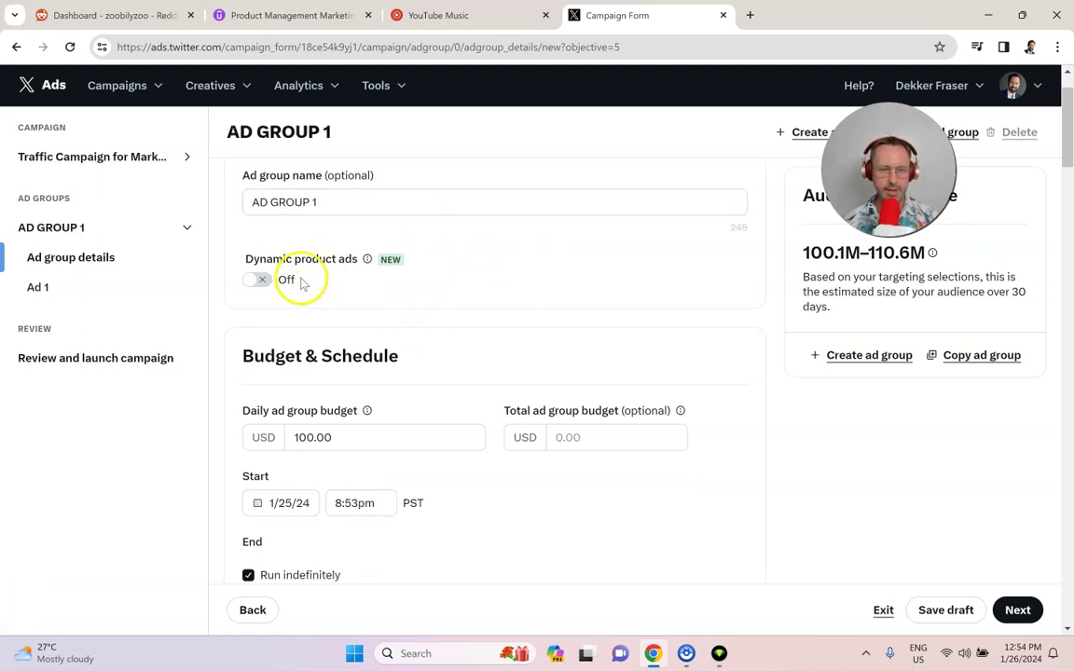
# Step: Set the total ad group budget to 100 USD and scroll to the Delivery settings
pyautogui.scroll(-1, 391, 317)
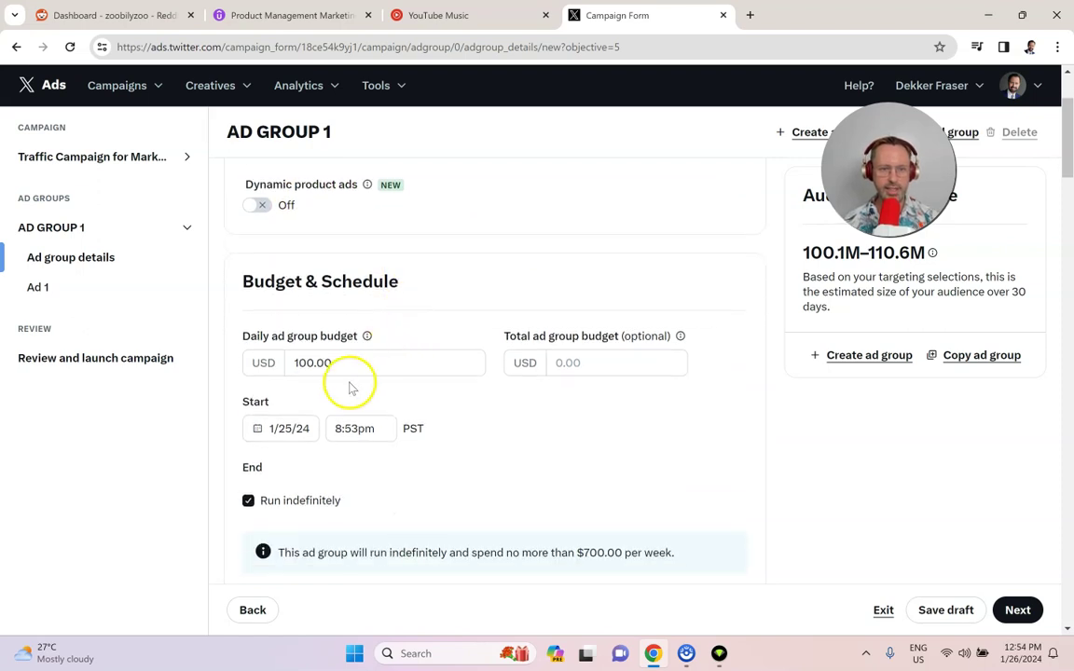
pyautogui.scroll(-1, 354, 377)
pyautogui.click(605, 295)
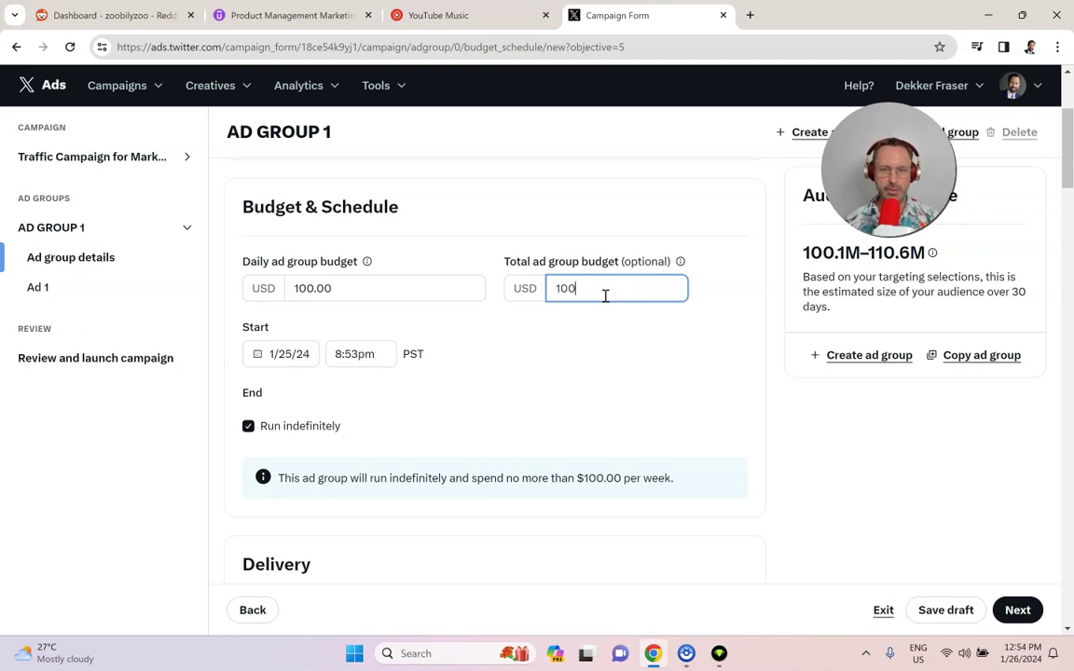
pyautogui.click(659, 351)
pyautogui.scroll(-1, 559, 347)
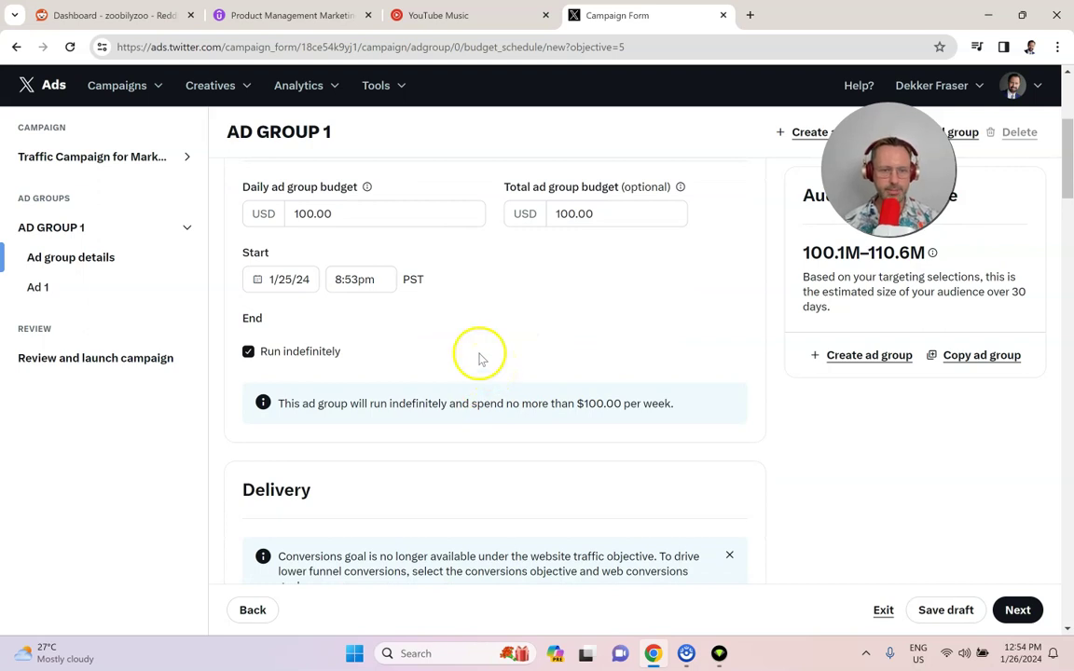
pyautogui.scroll(-2, 338, 327)
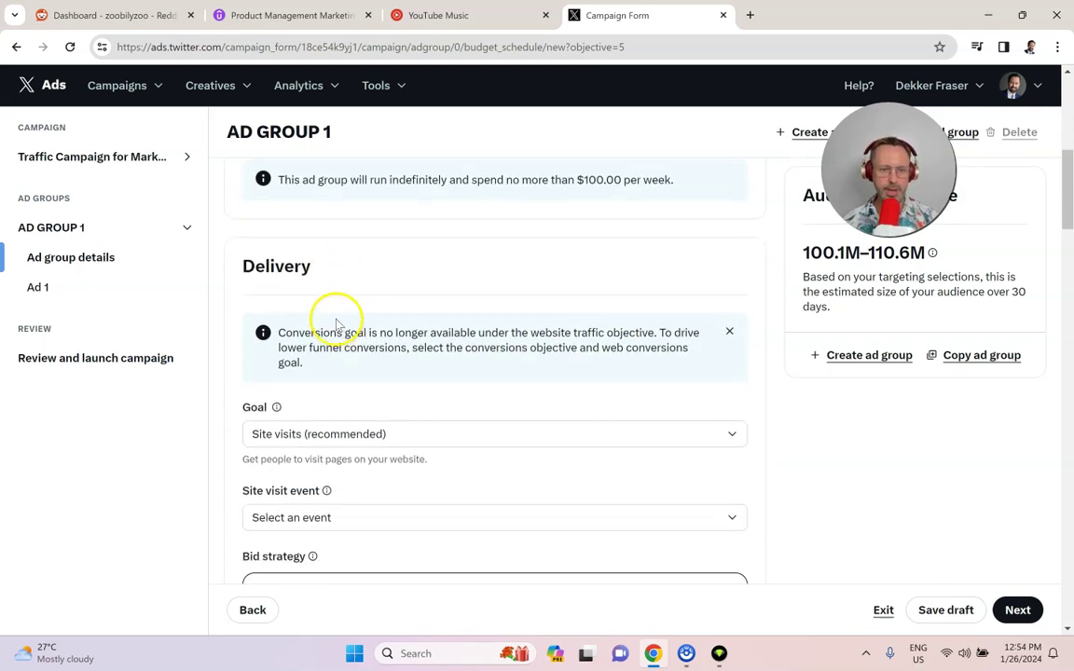
pyautogui.scroll(-1, 338, 326)
# Step: Set the delivery goal to Link clicks, keeping Autobid as the bid strategy after trying Maximum bid
pyautogui.click(361, 359)
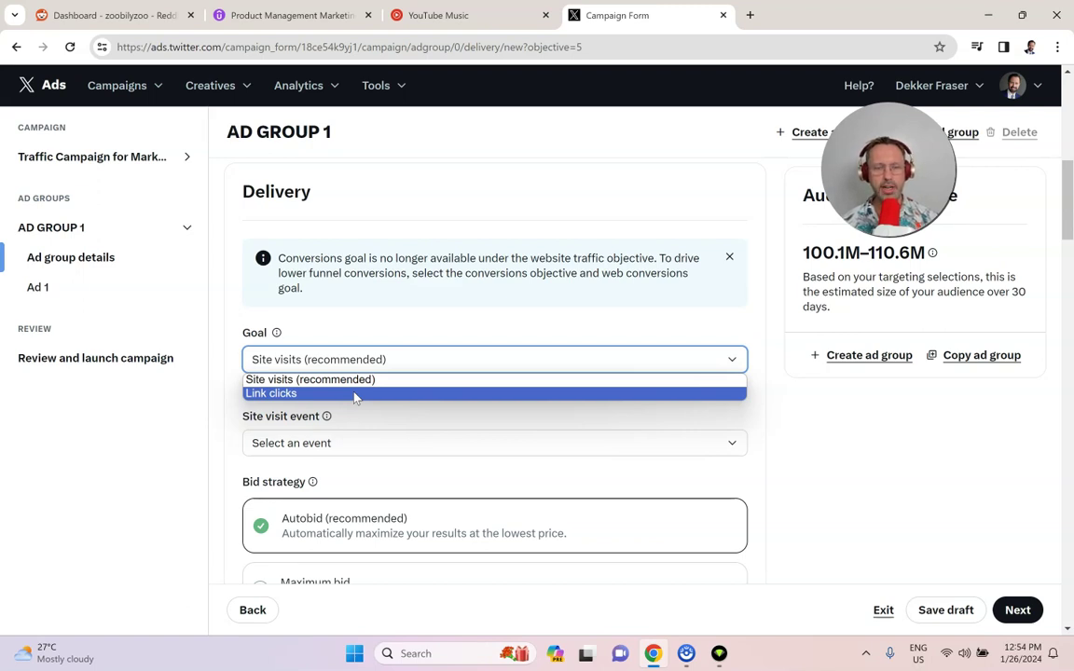
pyautogui.click(354, 394)
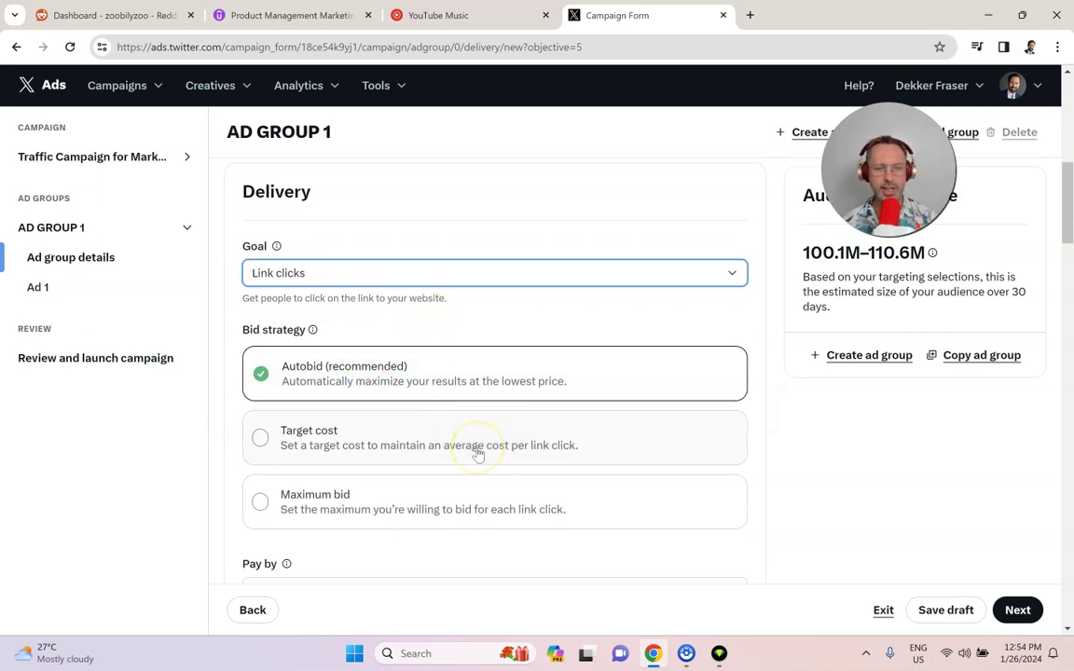
pyautogui.scroll(-1, 422, 410)
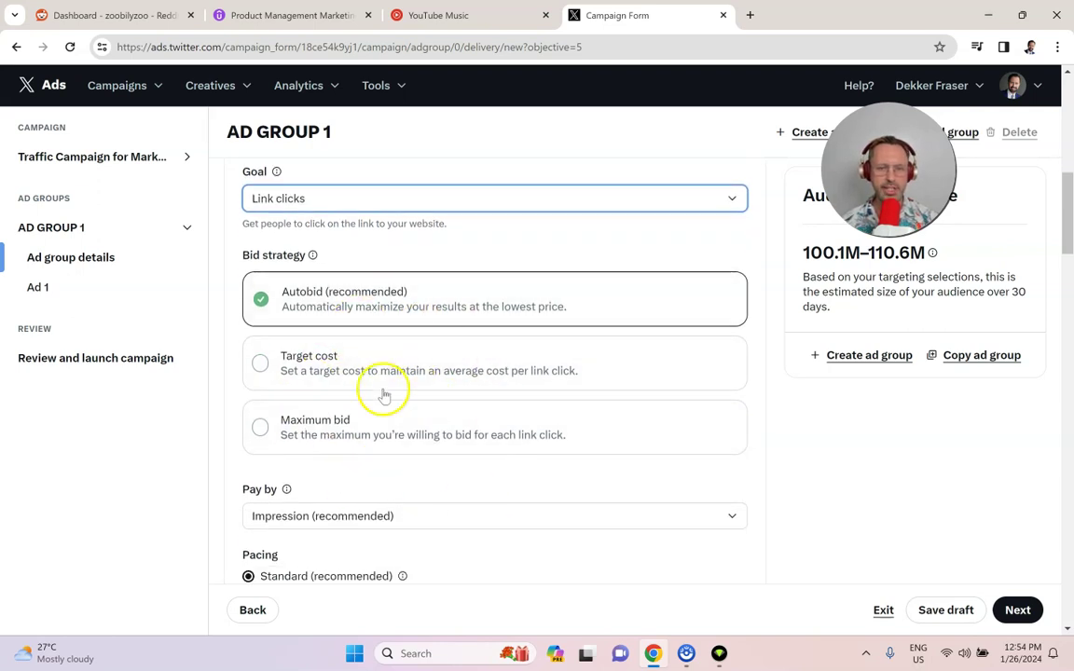
pyautogui.click(414, 437)
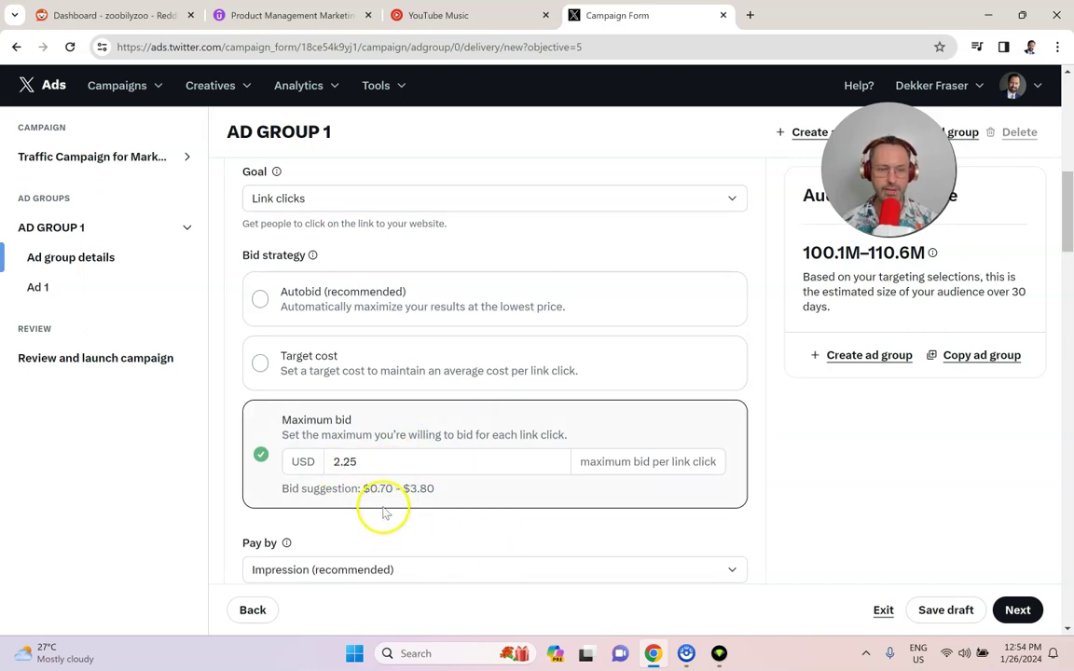
pyautogui.click(348, 304)
pyautogui.click(441, 447)
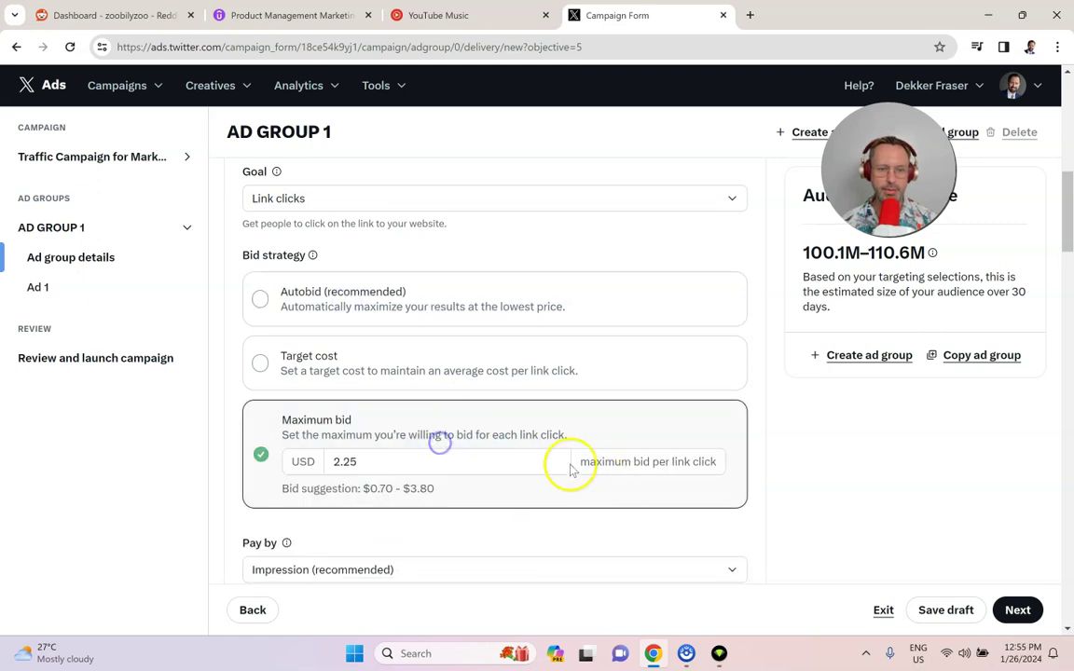
pyautogui.click(417, 311)
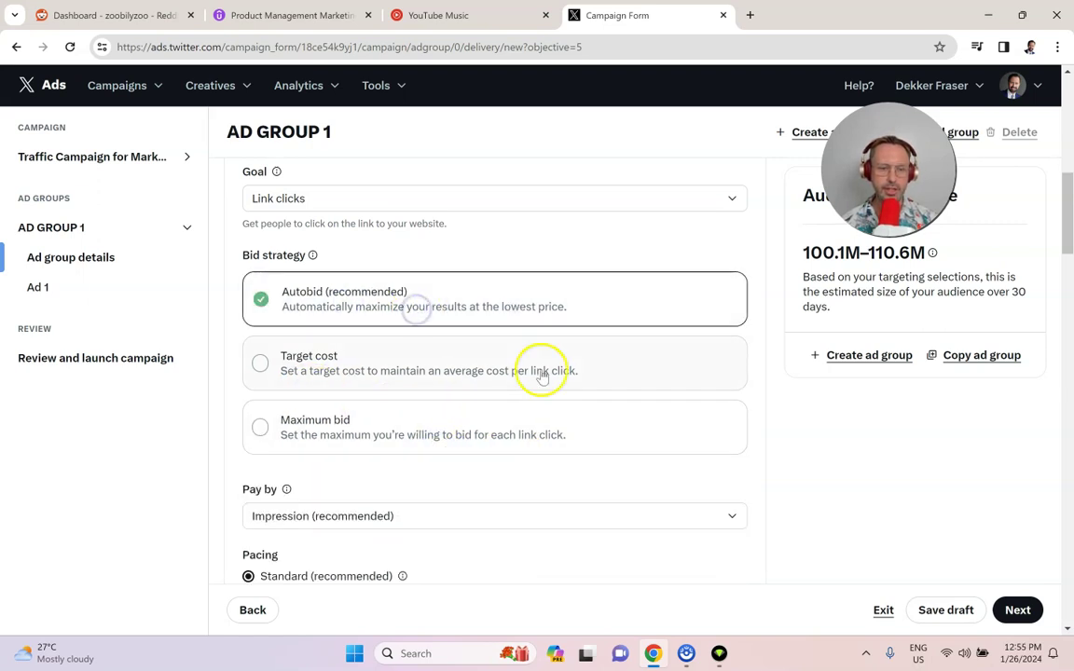
pyautogui.scroll(-2, 541, 366)
pyautogui.click(404, 366)
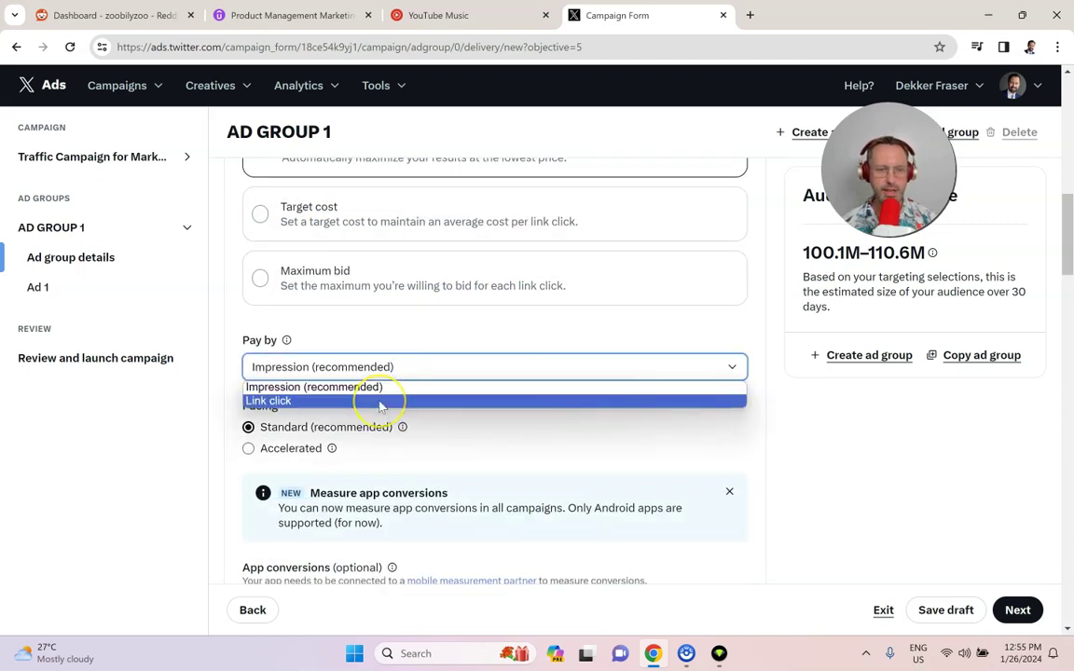
# Step: Pay per link click and keep ad pacing on Standard after checking Accelerated
pyautogui.click(380, 401)
pyautogui.scroll(-1, 417, 404)
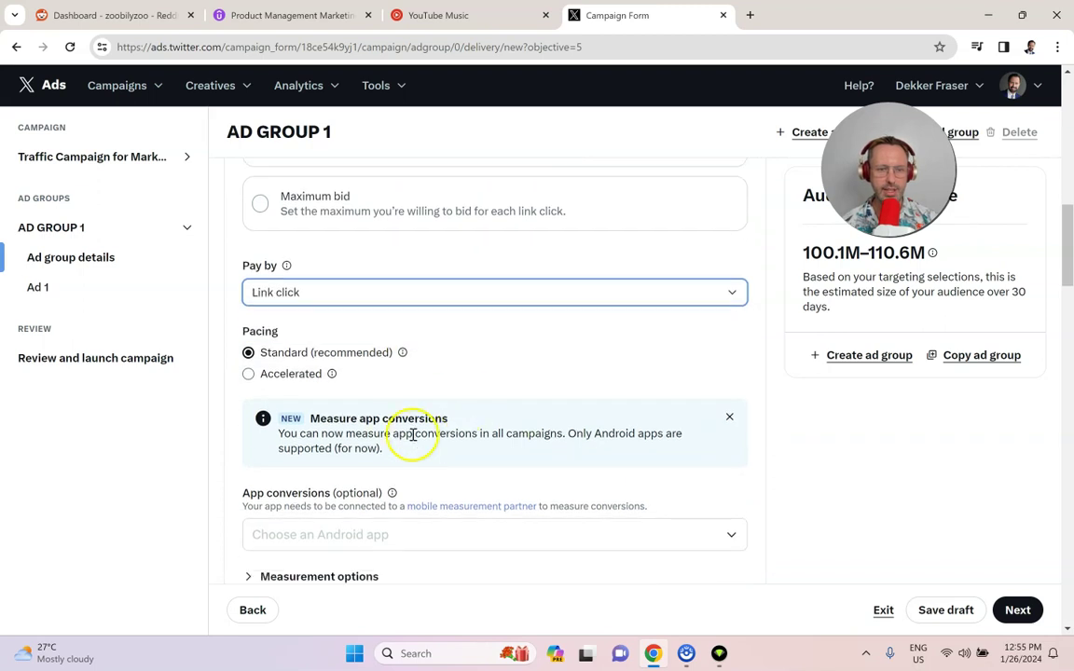
pyautogui.click(311, 385)
pyautogui.click(332, 373)
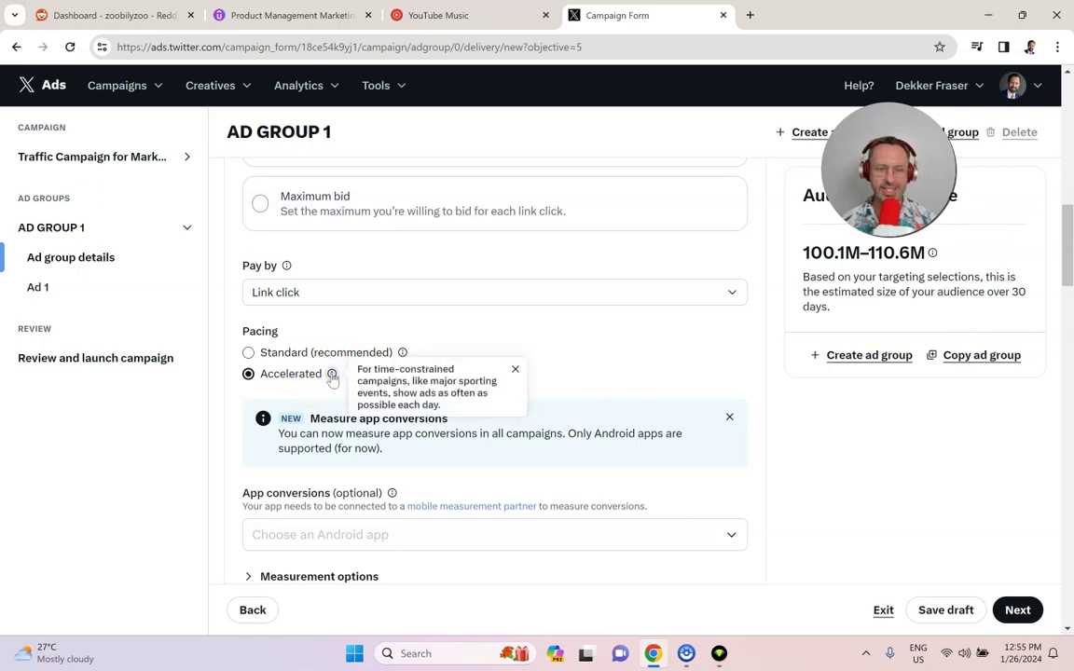
pyautogui.click(311, 352)
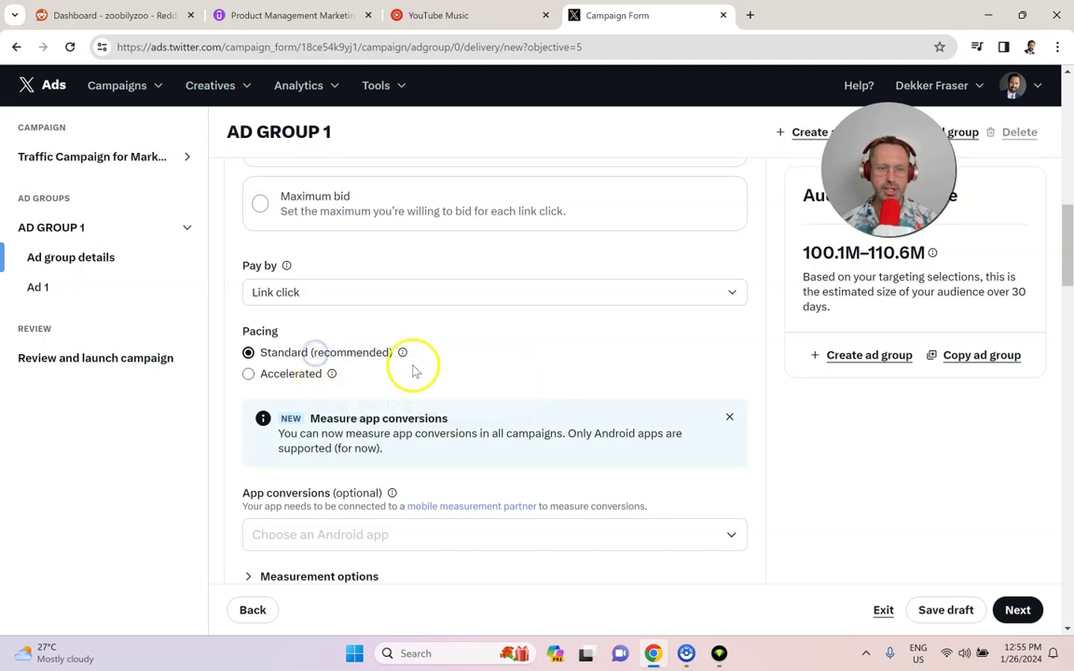
# Step: Expand the measurement options to show the Google Campaign Manager tag fields
pyautogui.scroll(-2, 411, 367)
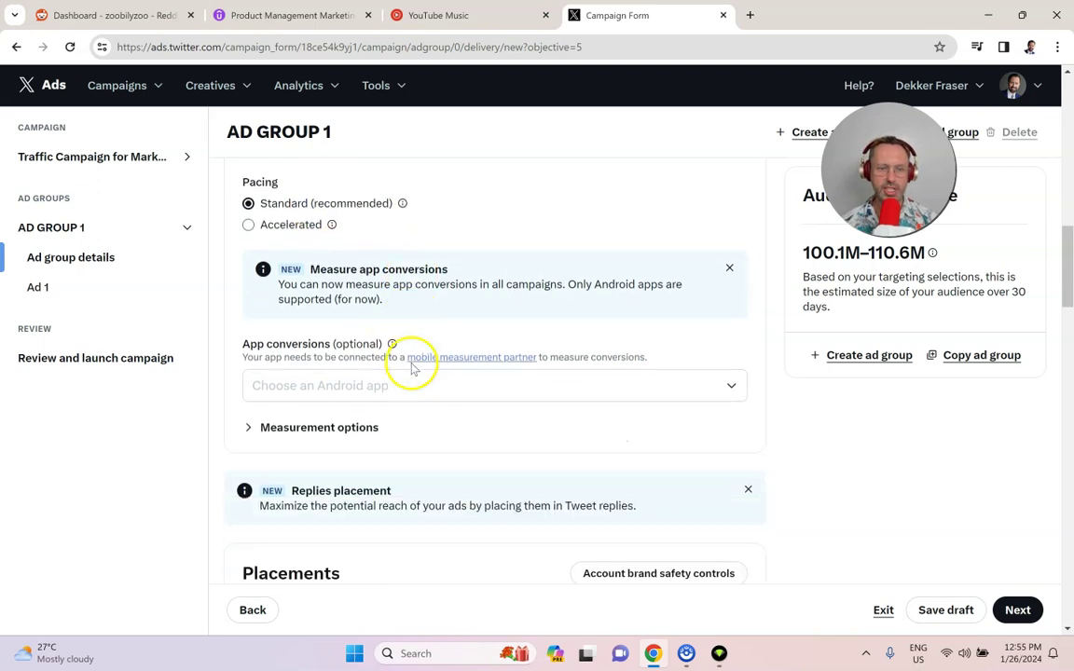
pyautogui.click(297, 427)
pyautogui.scroll(-3, 433, 400)
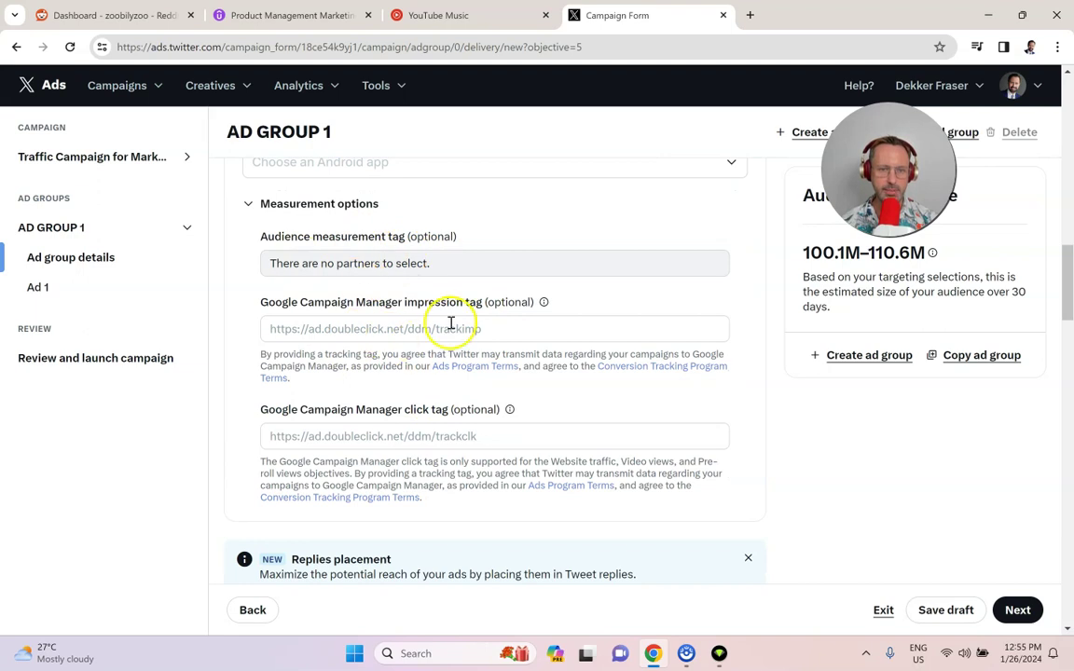
pyautogui.scroll(-1, 360, 319)
# Step: Limit the ad group's age targeting to the range 21 to 49
pyautogui.scroll(-3, 351, 324)
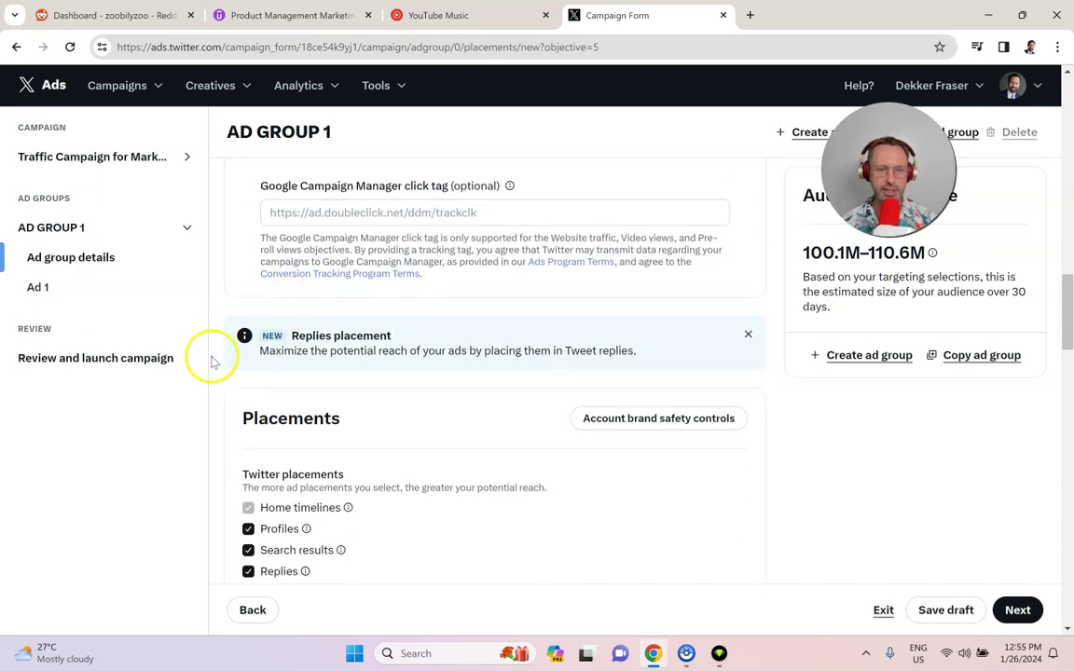
pyautogui.scroll(-1, 373, 379)
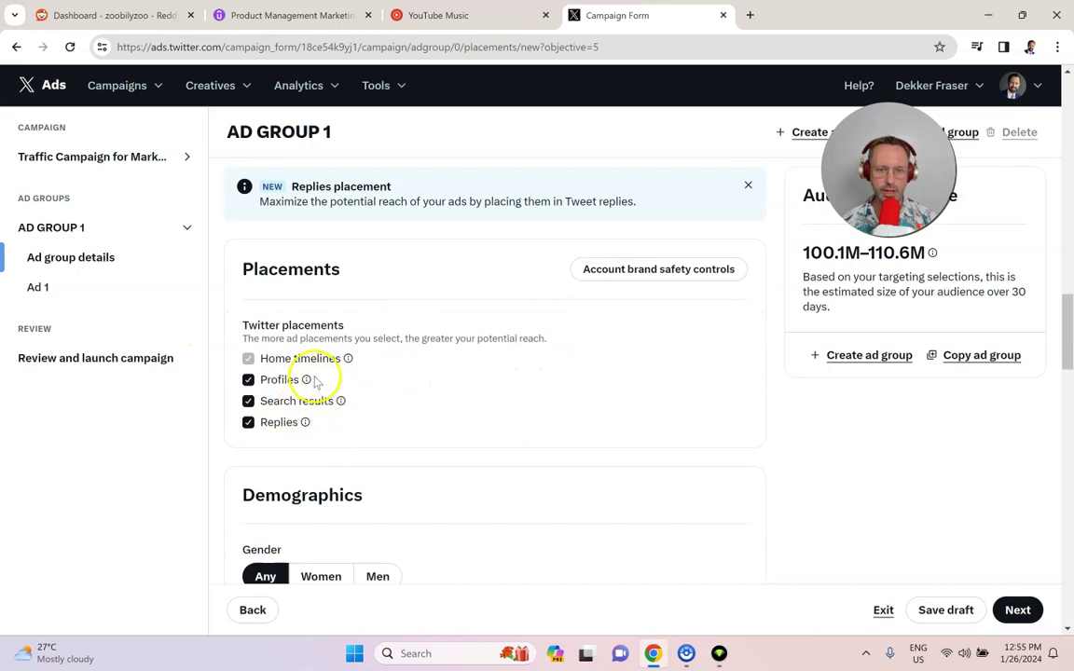
pyautogui.moveTo(341, 402)
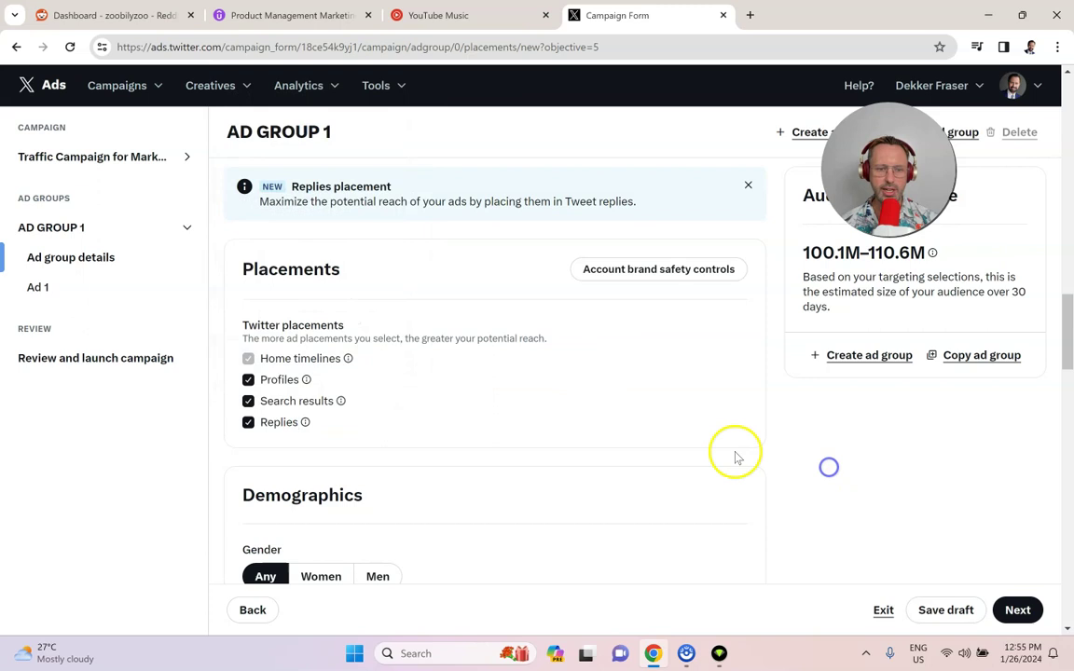
pyautogui.scroll(-3, 530, 380)
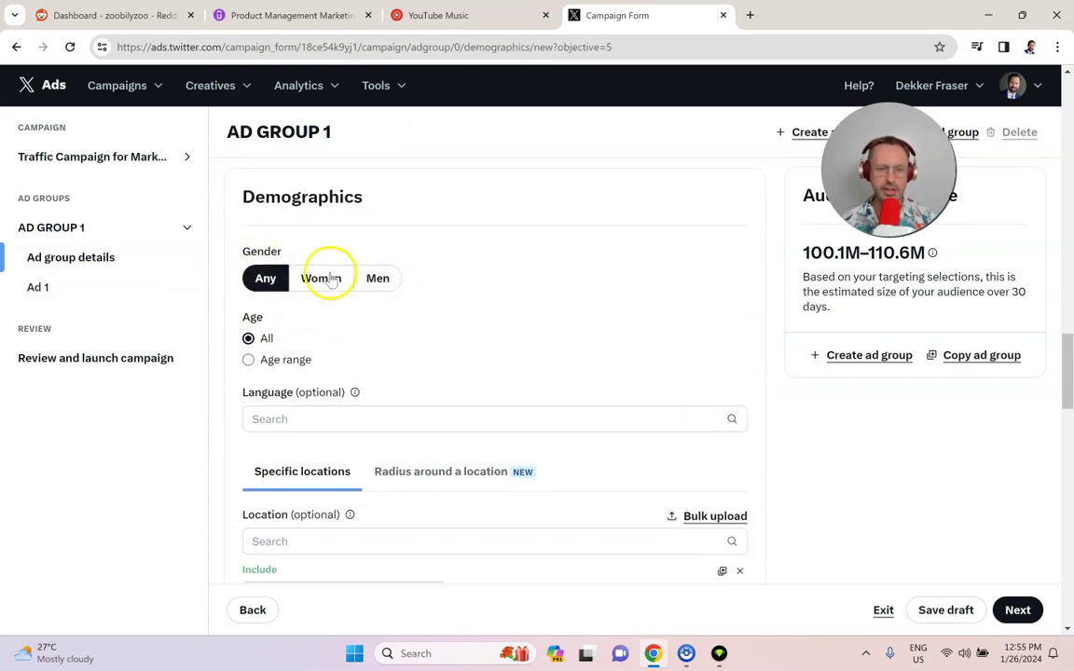
pyautogui.click(277, 360)
pyautogui.click(323, 390)
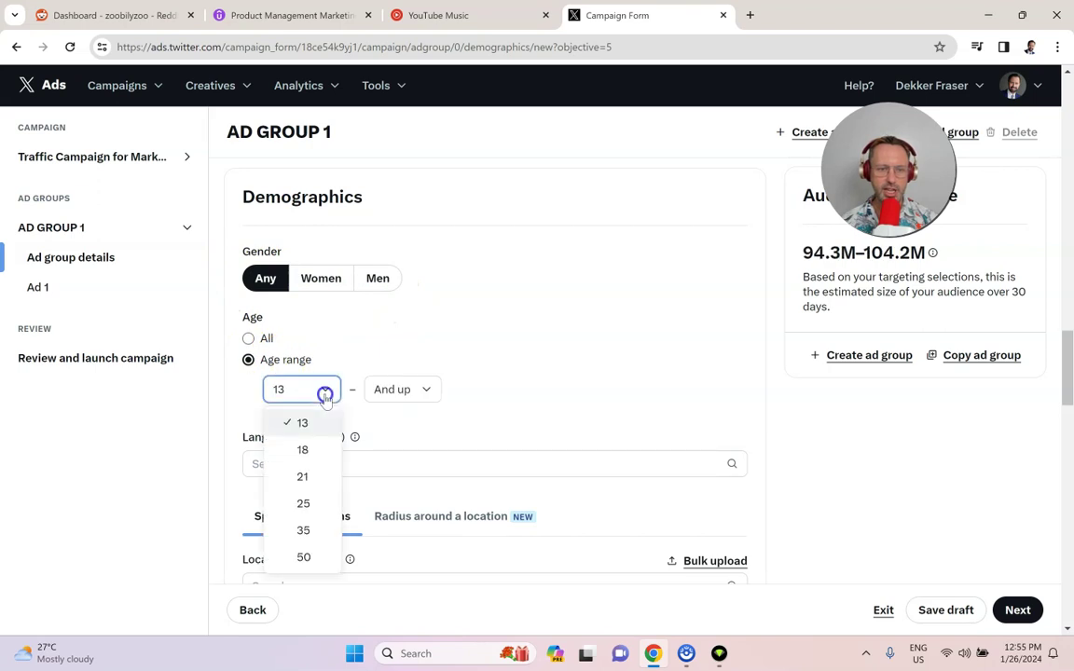
pyautogui.click(305, 475)
pyautogui.click(410, 389)
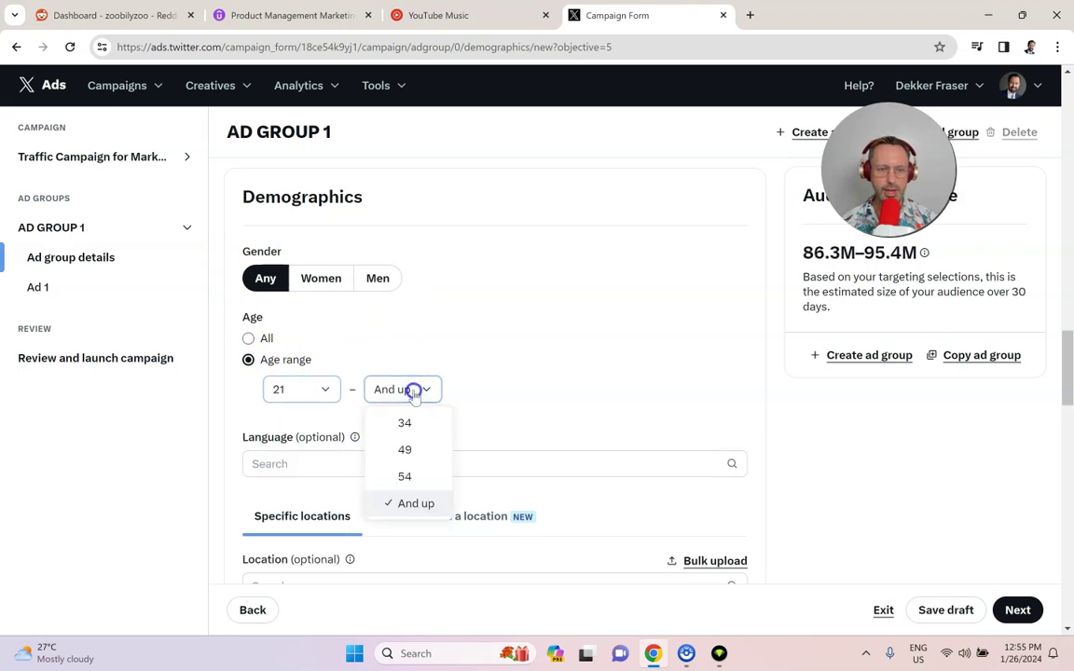
pyautogui.click(407, 450)
# Step: Add English (en) as the targeting language
pyautogui.scroll(-2, 458, 408)
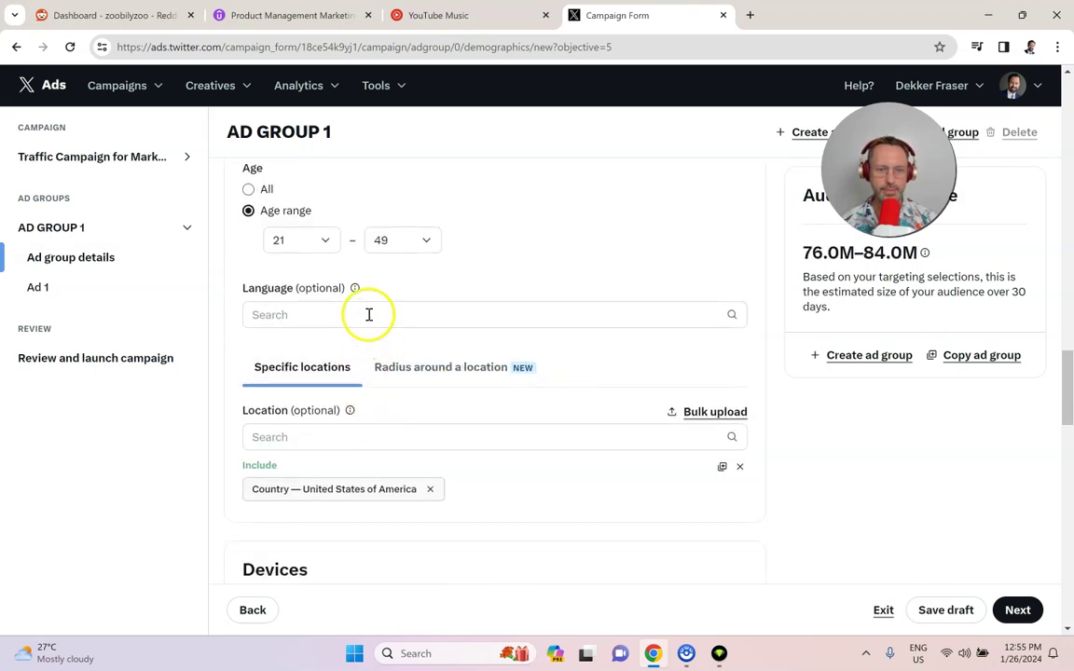
pyautogui.click(367, 314)
pyautogui.write('En')
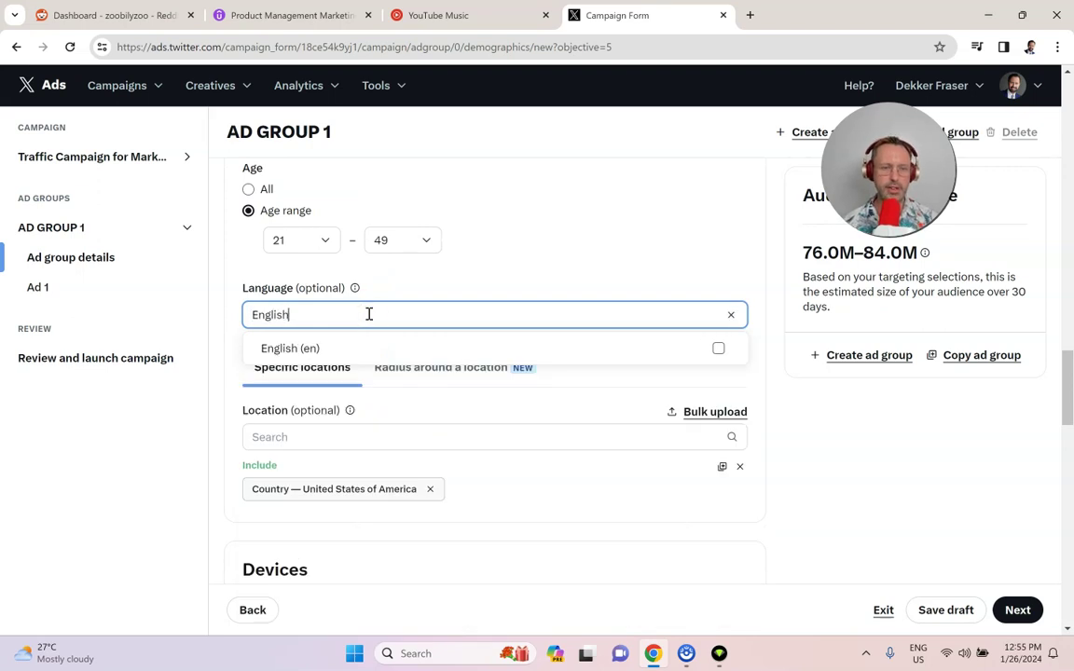
pyautogui.write('glish')
pyautogui.click(369, 340)
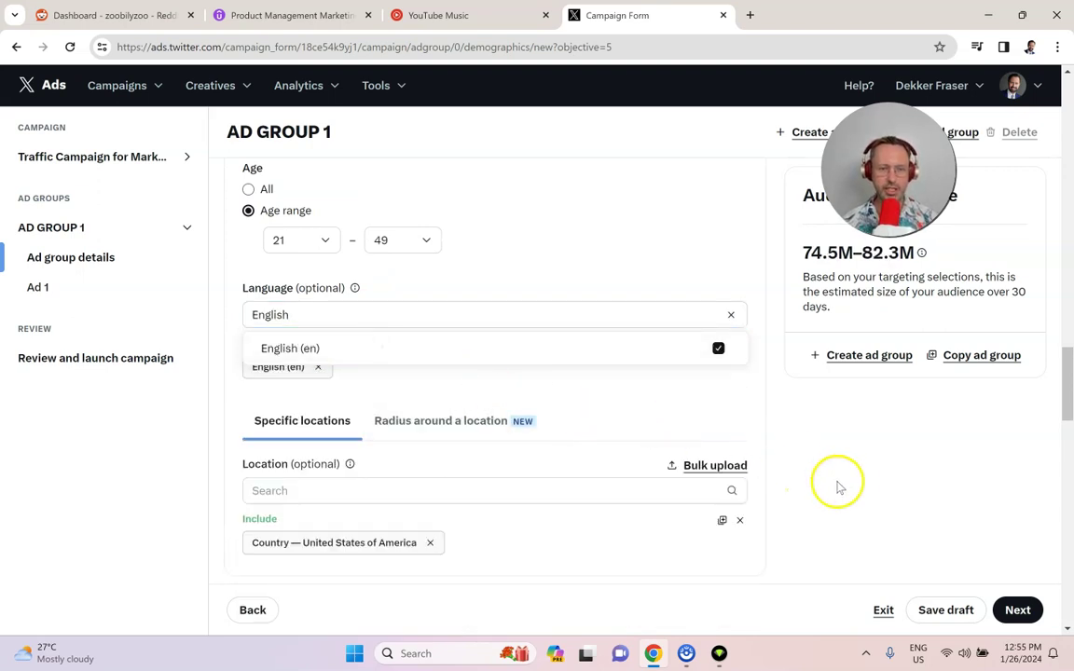
pyautogui.click(845, 476)
pyautogui.scroll(-1, 561, 454)
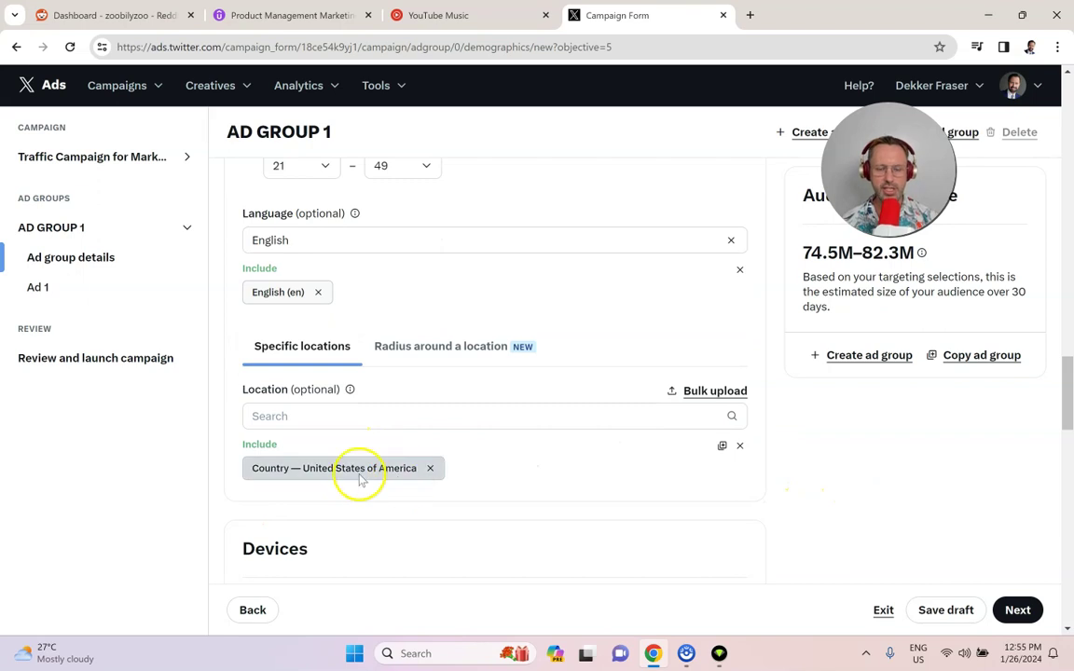
pyautogui.scroll(-4, 369, 457)
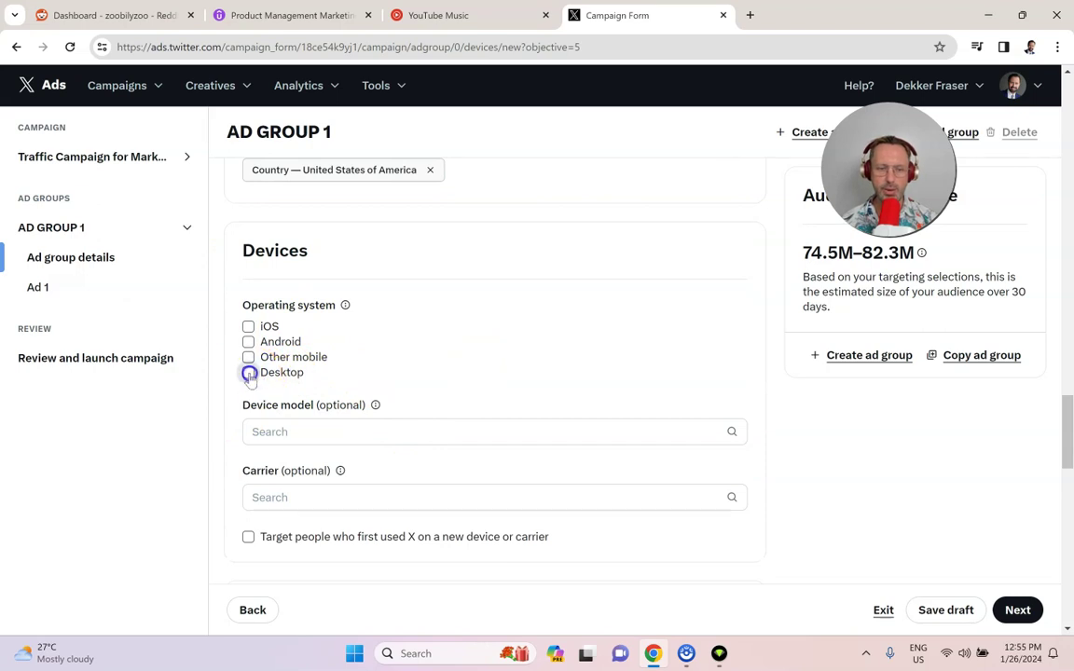
pyautogui.scroll(-2, 373, 399)
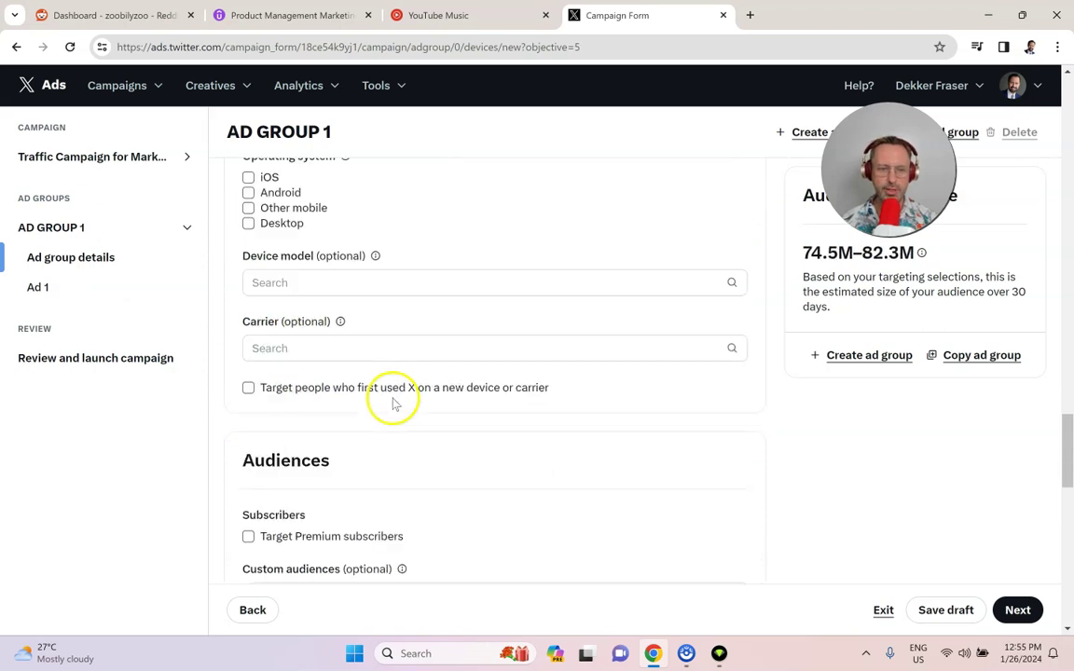
pyautogui.scroll(-1, 303, 326)
pyautogui.scroll(-2, 298, 345)
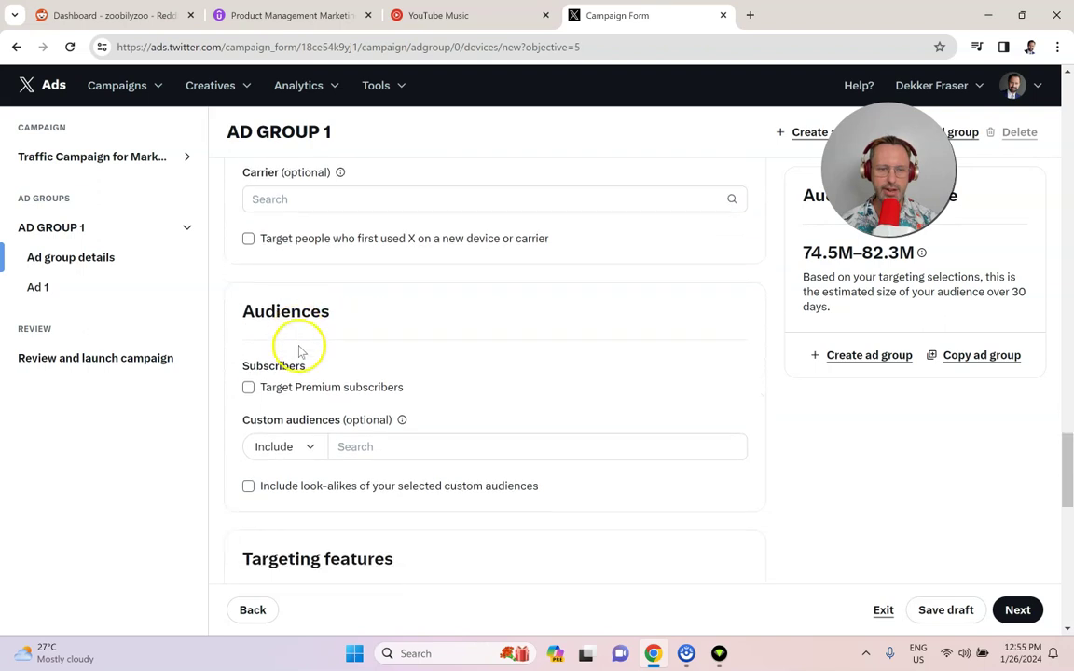
pyautogui.scroll(-3, 378, 399)
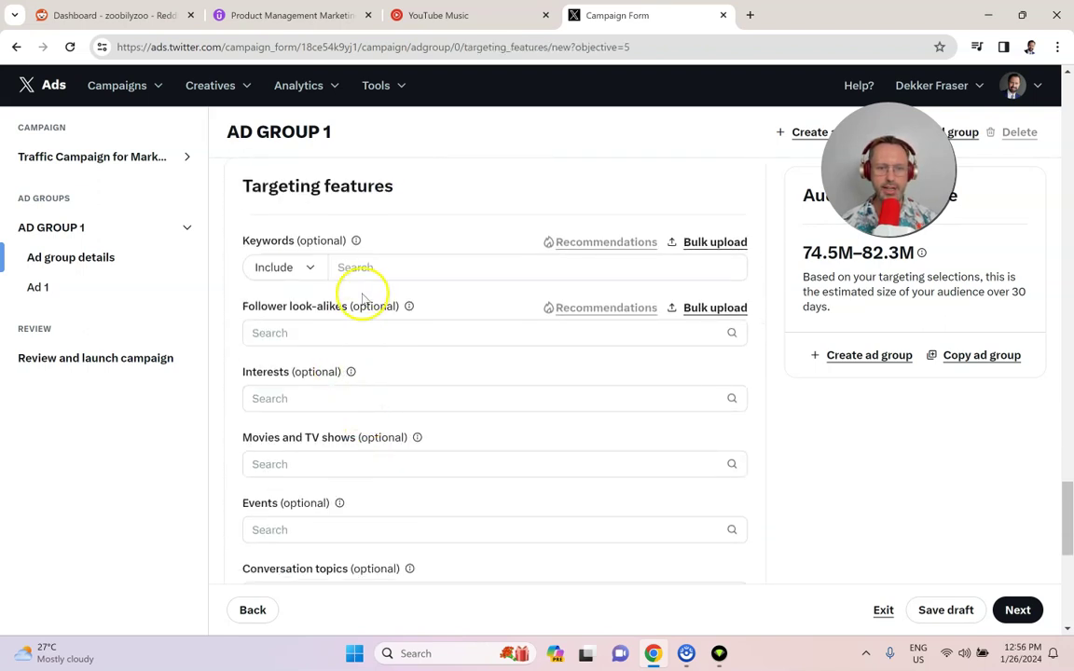
# Step: Include the keywords product marketing, marketing course and udemy in the ad group's targeting
pyautogui.click(370, 269)
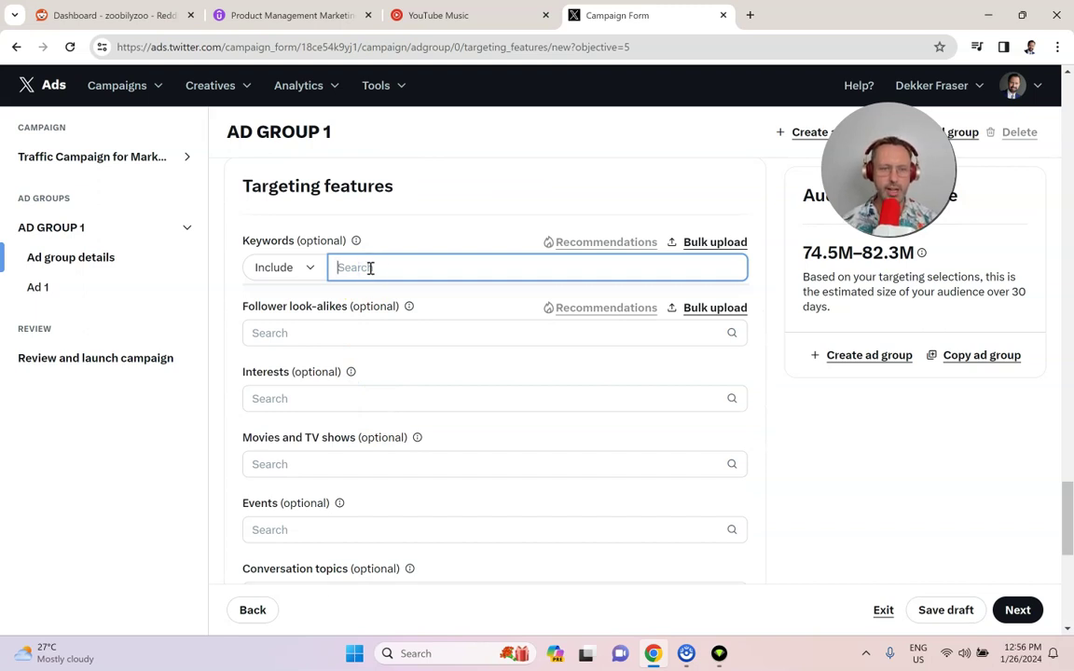
pyautogui.click(356, 242)
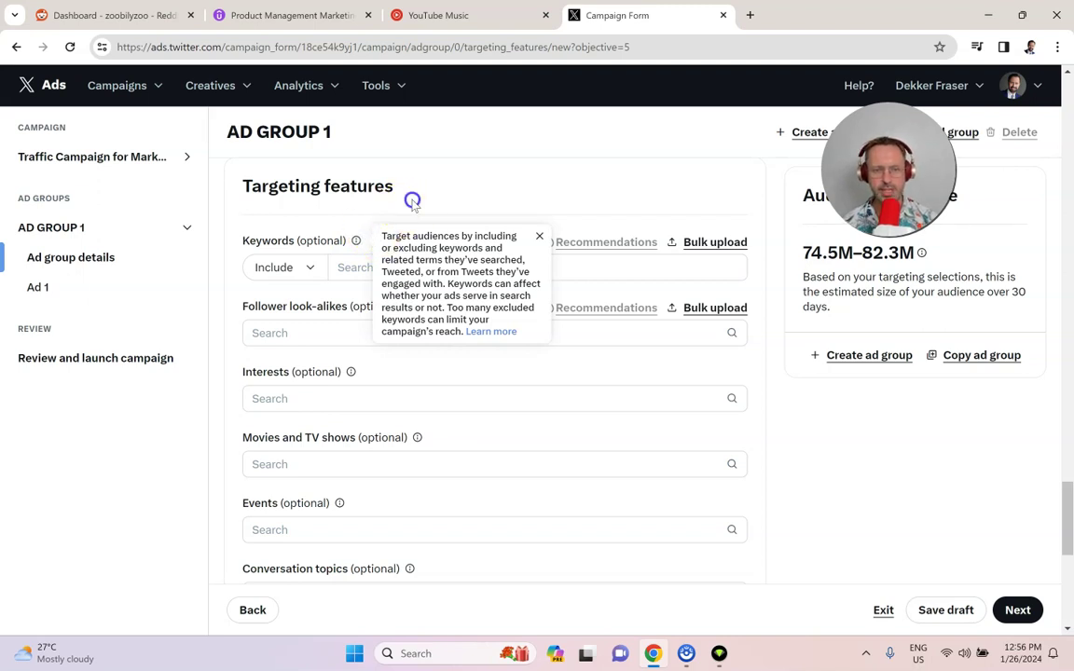
pyautogui.click(410, 267)
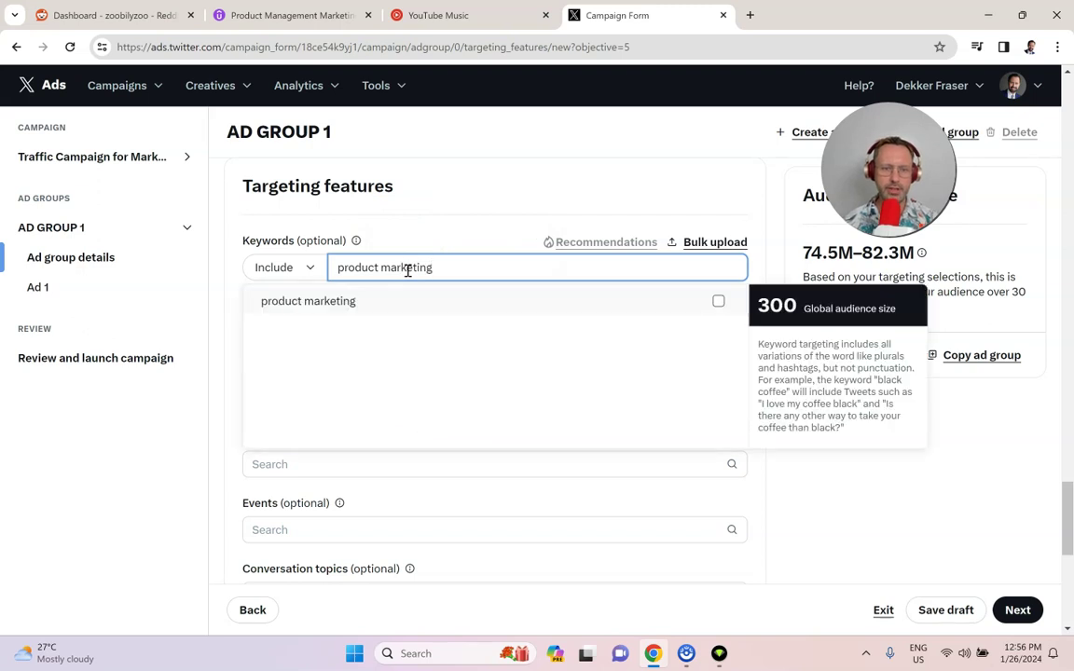
pyautogui.click(428, 304)
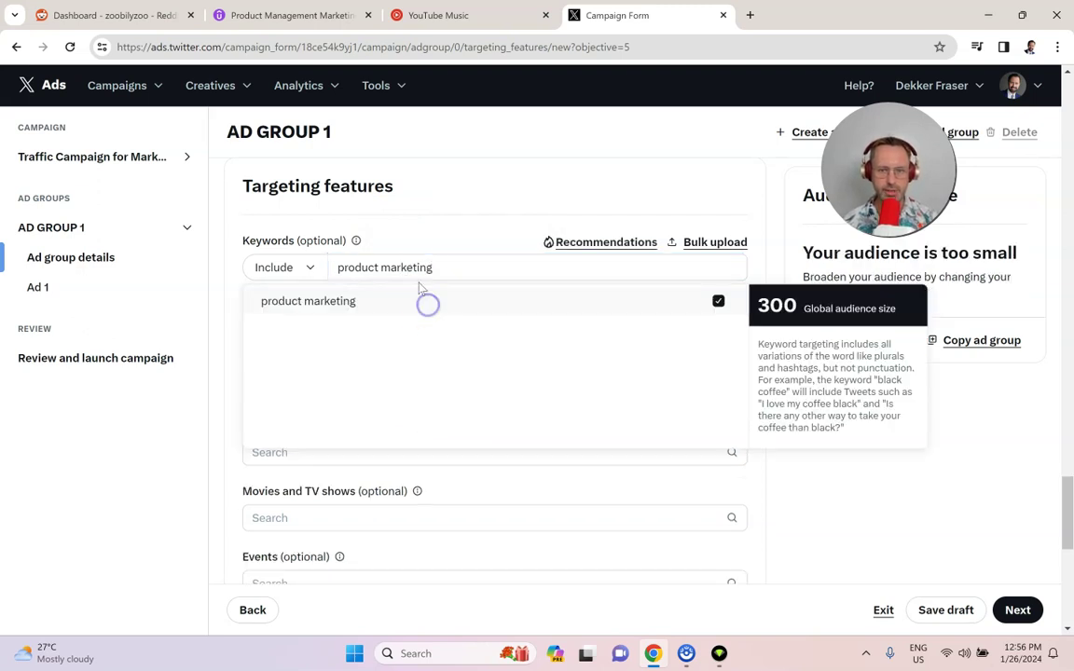
pyautogui.tripleClick(421, 268)
pyautogui.write('marketing co')
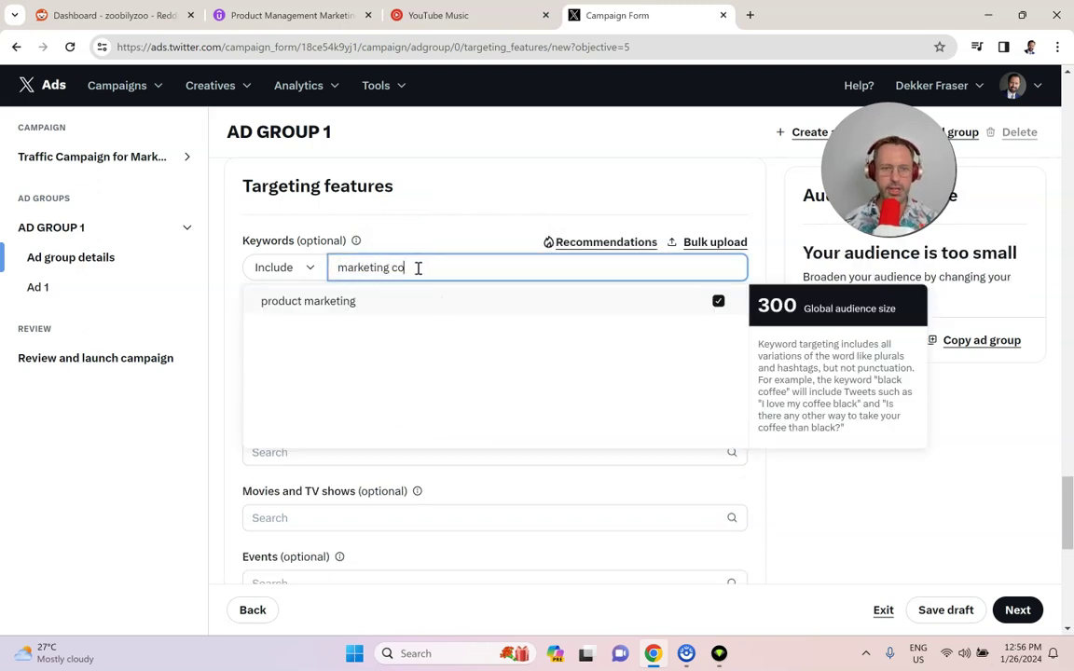
pyautogui.write('urse')
pyautogui.click(427, 305)
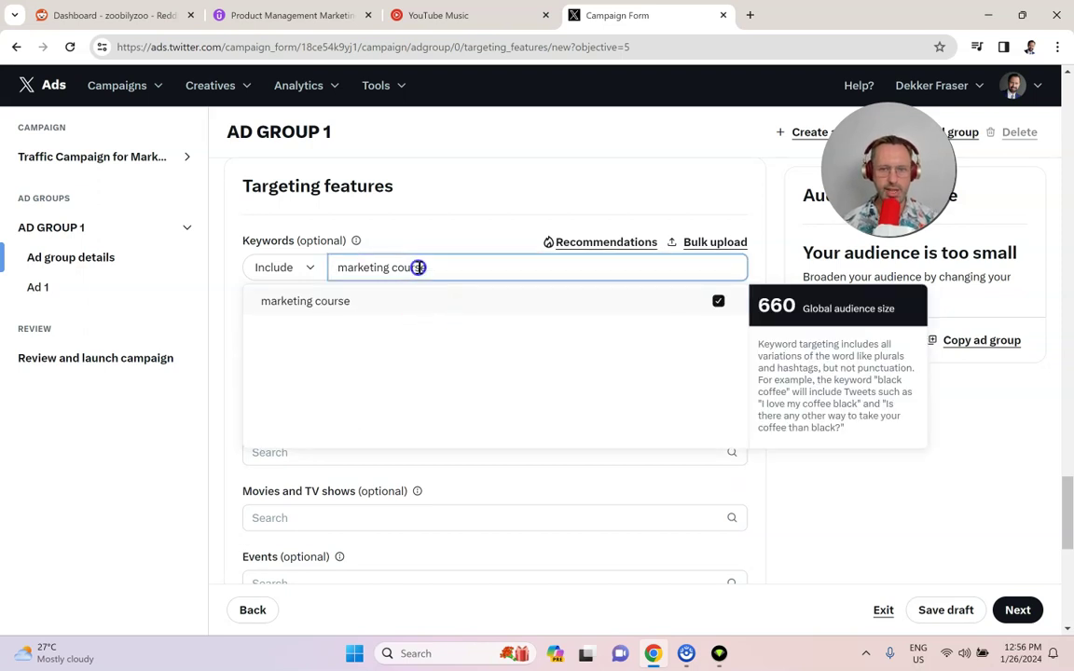
pyautogui.tripleClick(419, 268)
pyautogui.press('BackSpace')
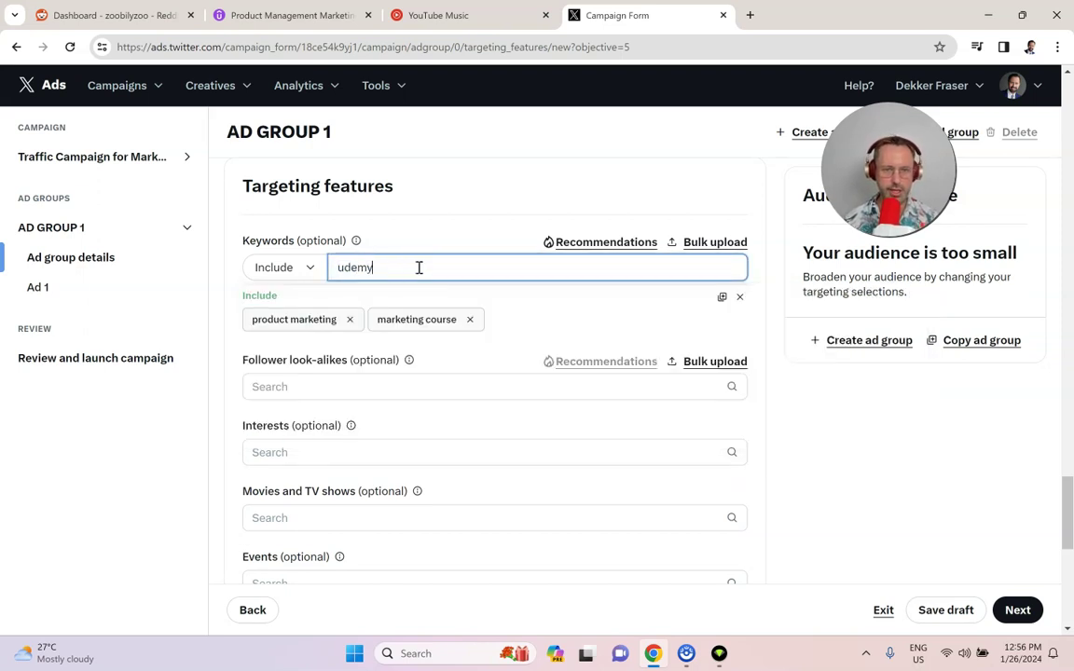
pyautogui.click(405, 302)
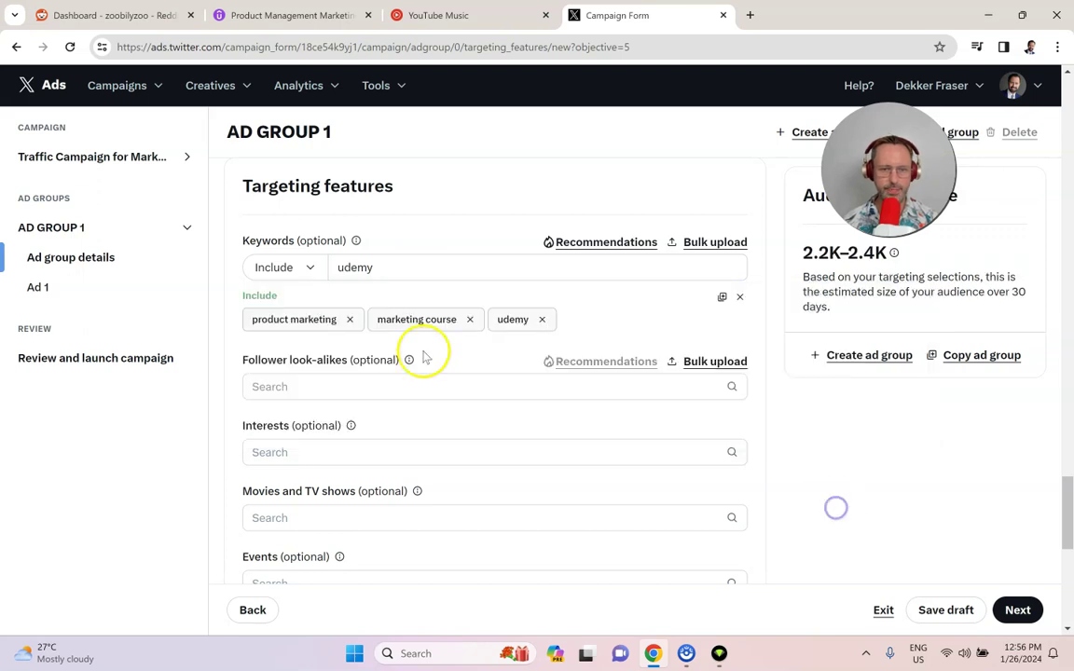
pyautogui.scroll(-1, 415, 341)
pyautogui.scroll(1, 443, 382)
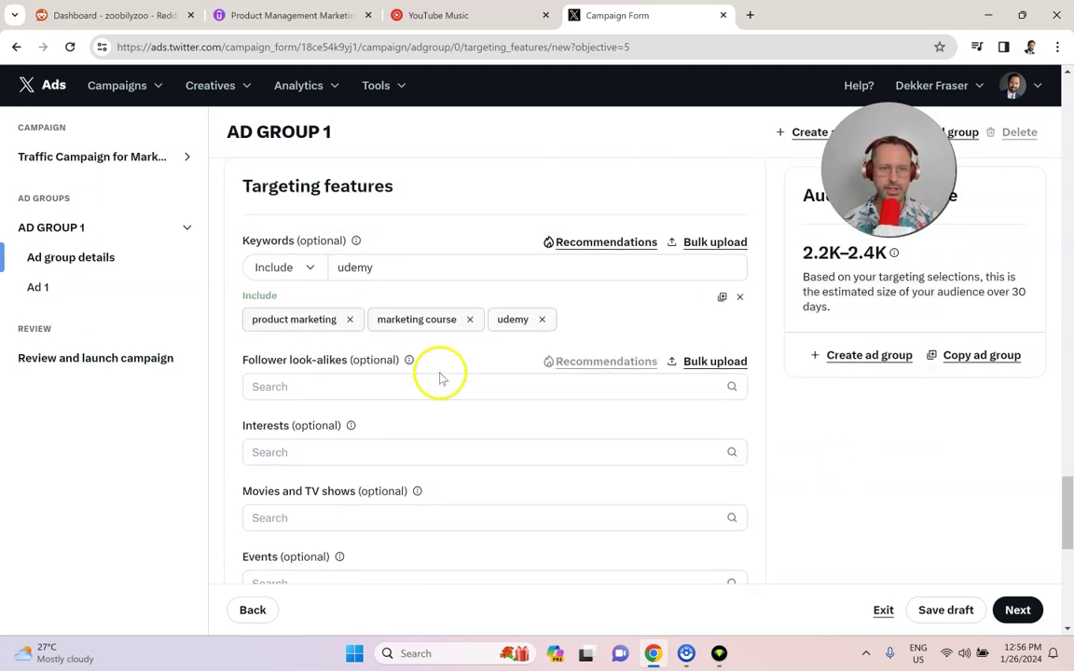
pyautogui.moveTo(346, 362); pyautogui.dragTo(249, 355)
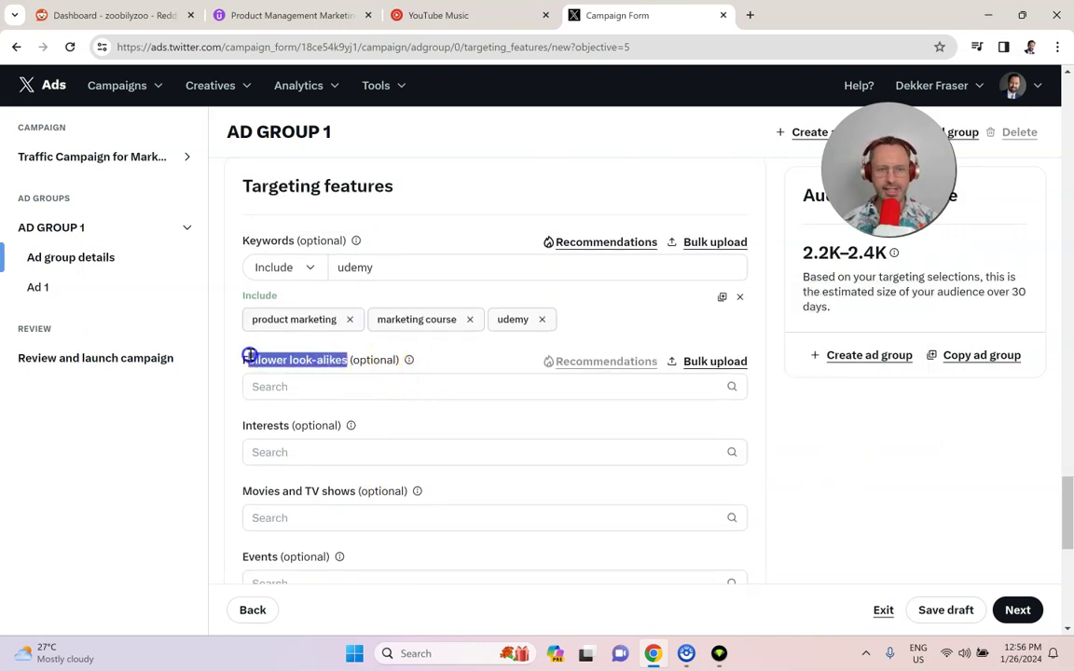
pyautogui.click(444, 365)
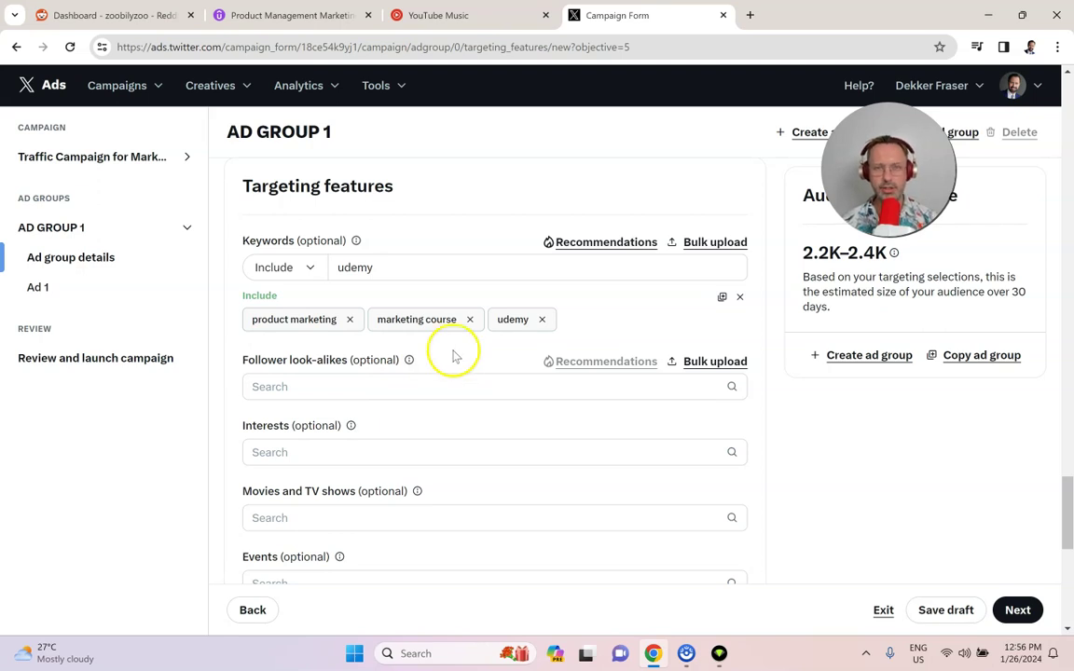
pyautogui.scroll(-2, 432, 336)
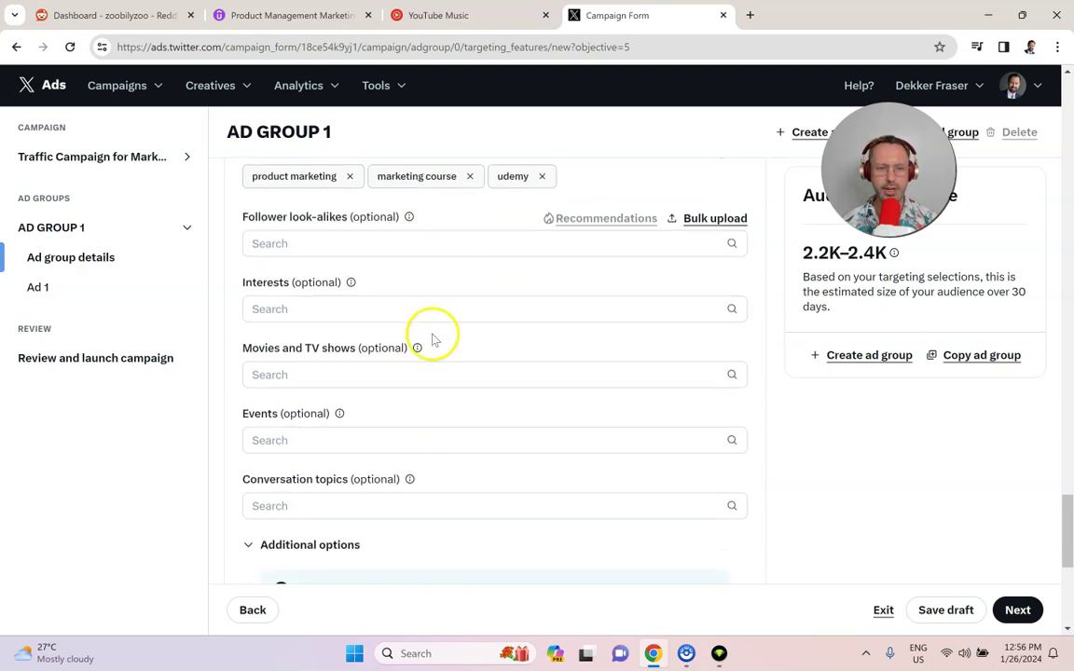
pyautogui.moveTo(352, 280)
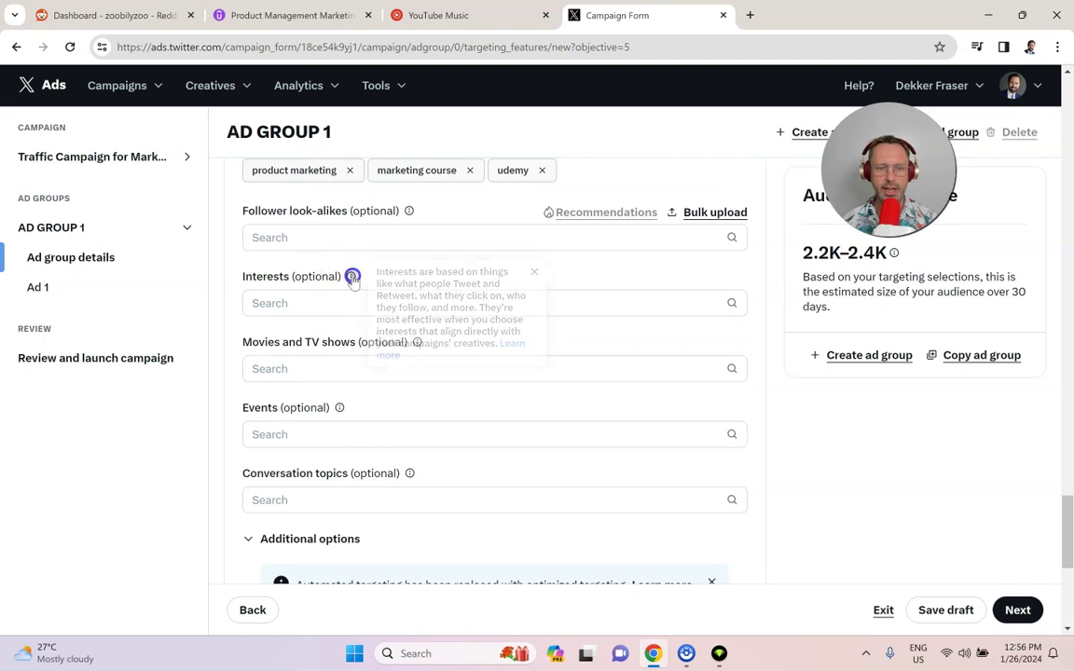
pyautogui.click(619, 303)
pyautogui.click(782, 412)
pyautogui.scroll(-1, 485, 335)
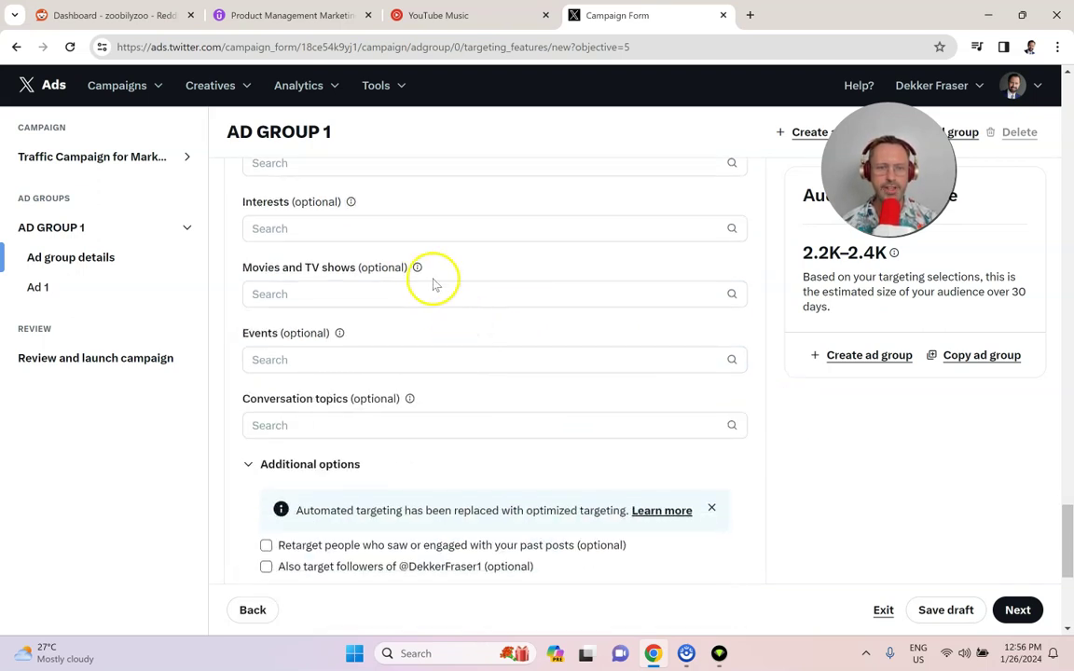
pyautogui.moveTo(417, 270)
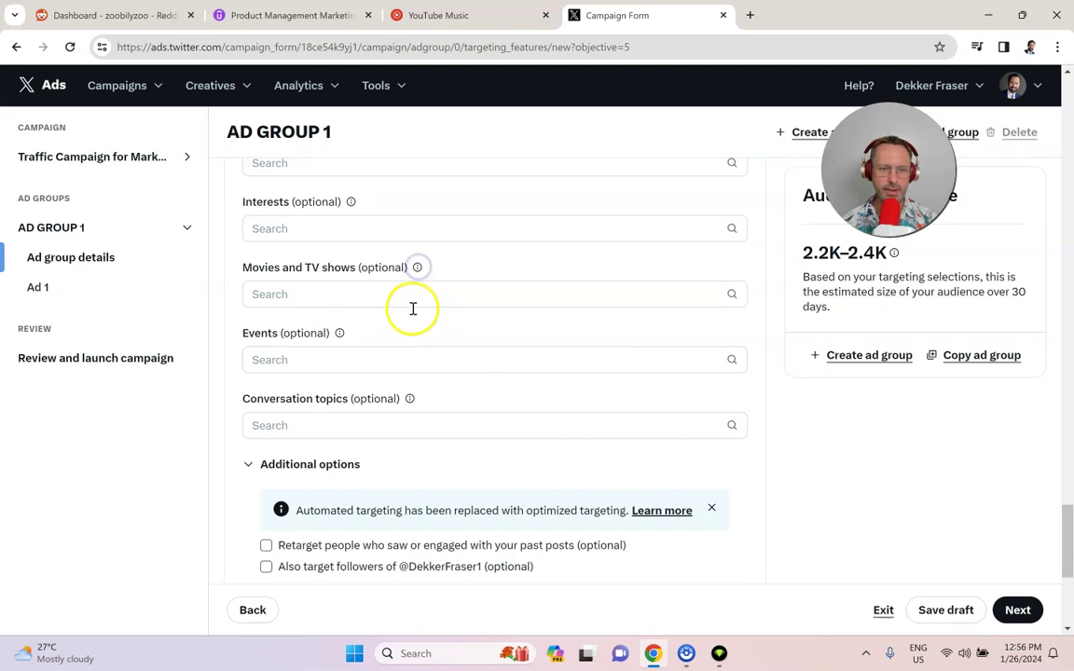
pyautogui.scroll(-1, 413, 309)
pyautogui.click(339, 259)
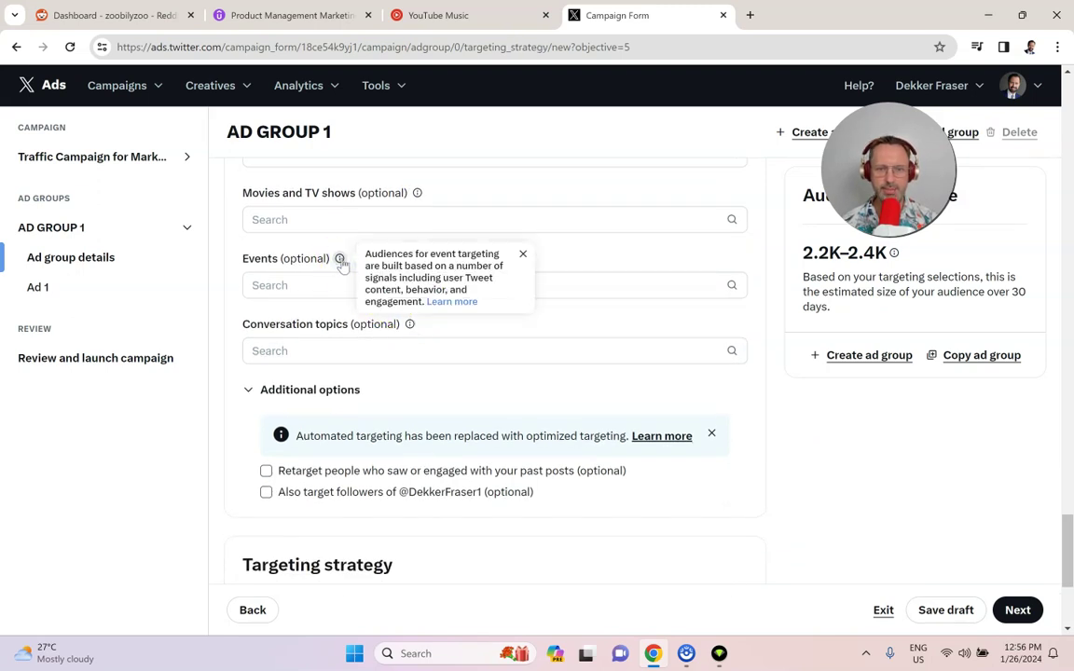
pyautogui.click(652, 257)
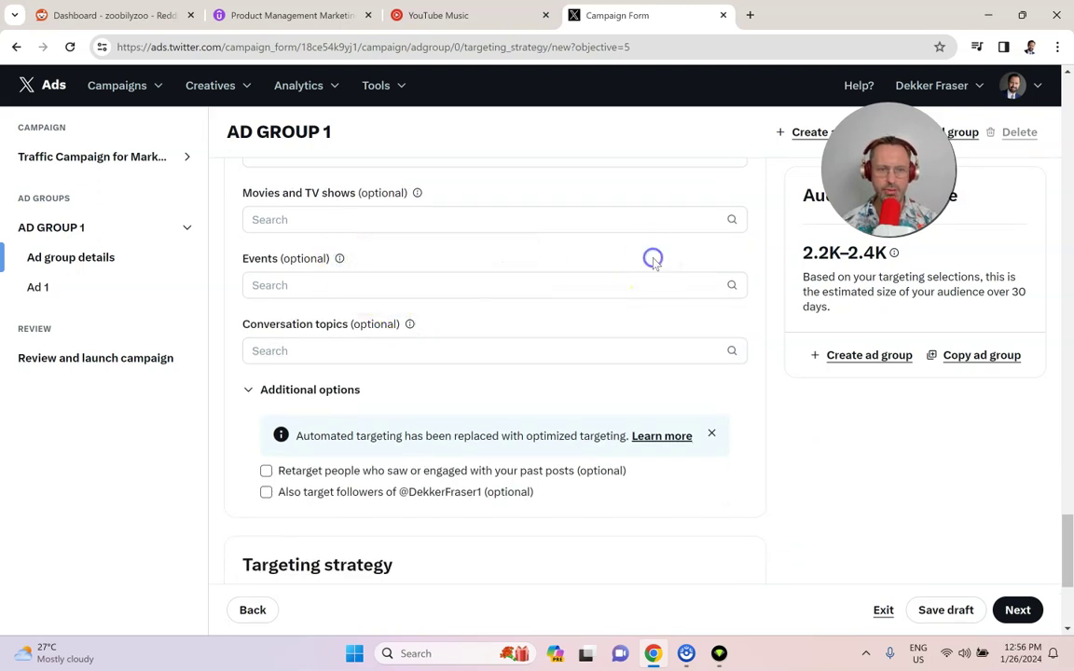
pyautogui.click(409, 326)
pyautogui.click(856, 482)
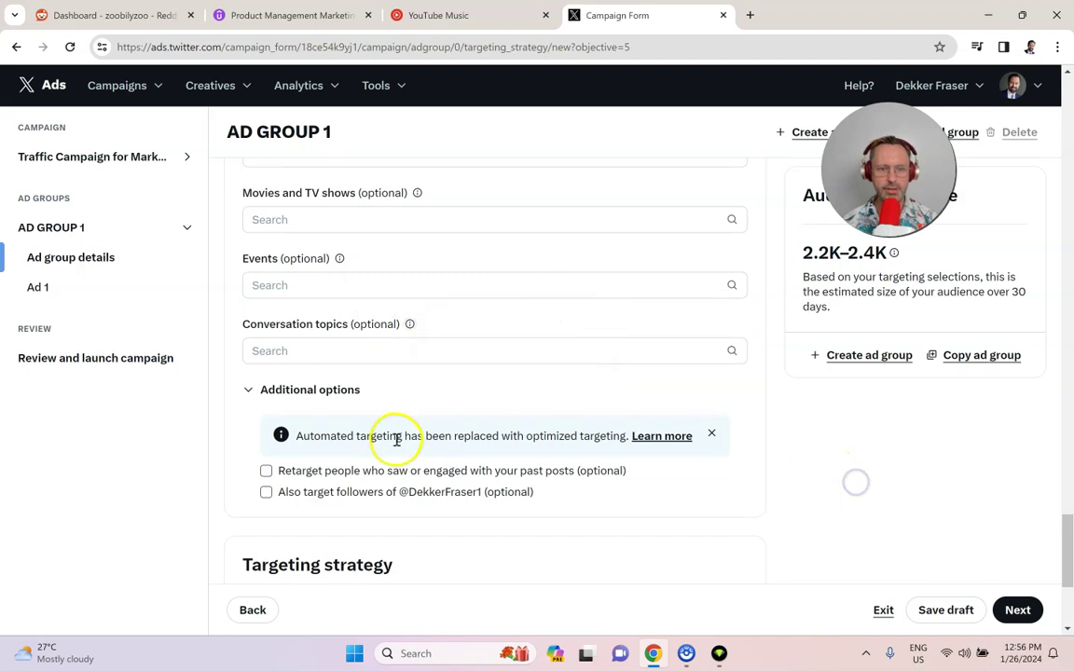
pyautogui.scroll(3, 410, 433)
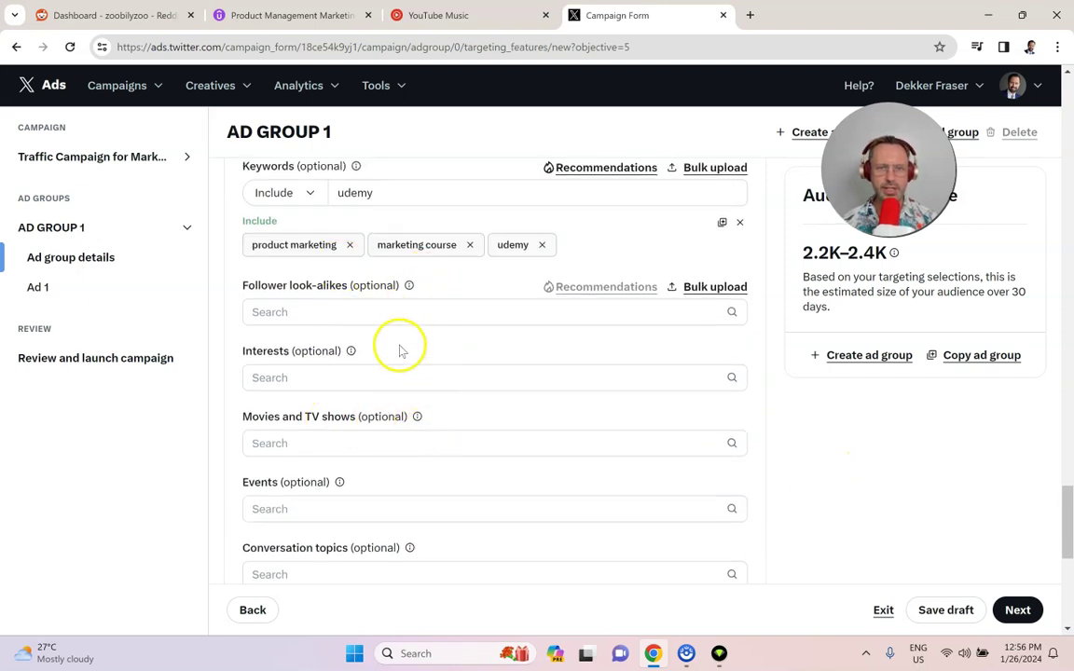
pyautogui.scroll(-2, 403, 351)
pyautogui.scroll(-2, 408, 353)
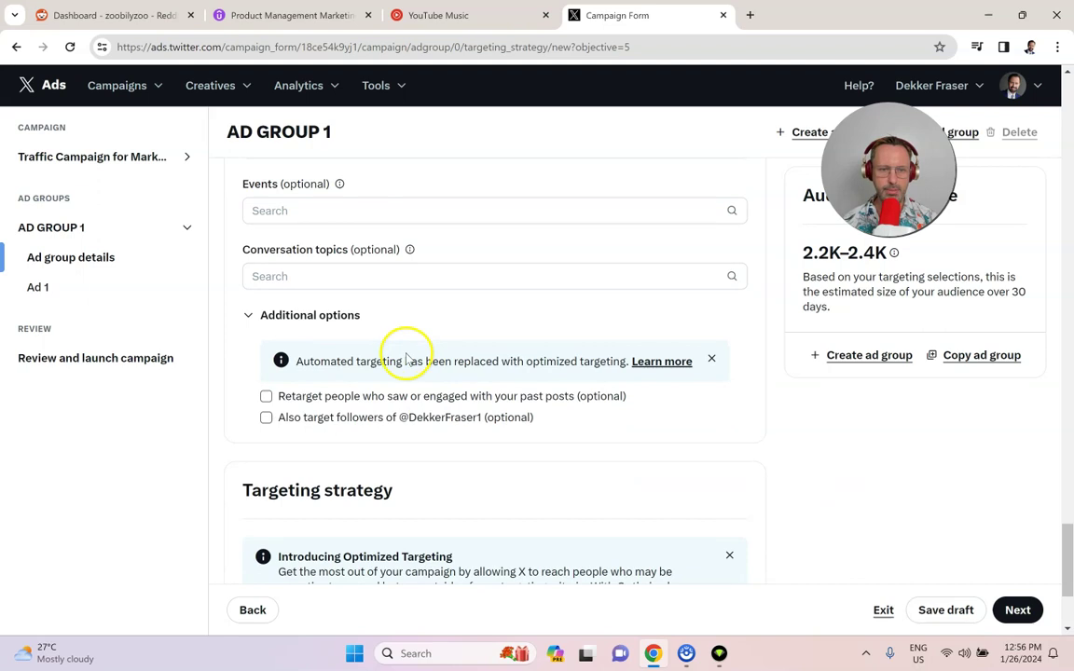
pyautogui.scroll(-1, 403, 398)
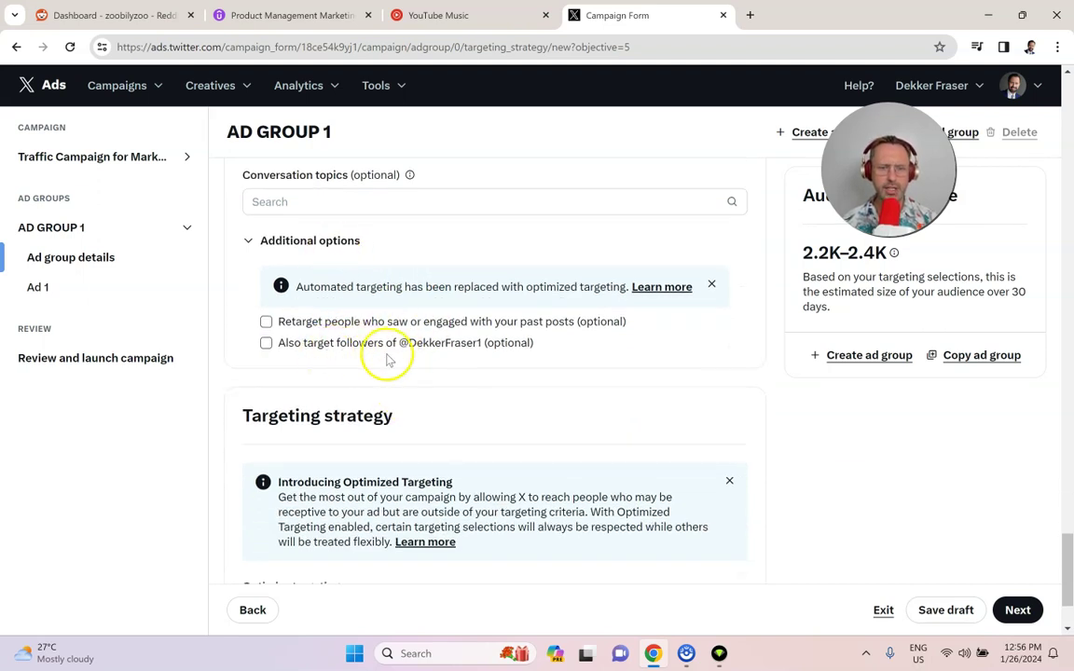
pyautogui.scroll(-2, 425, 361)
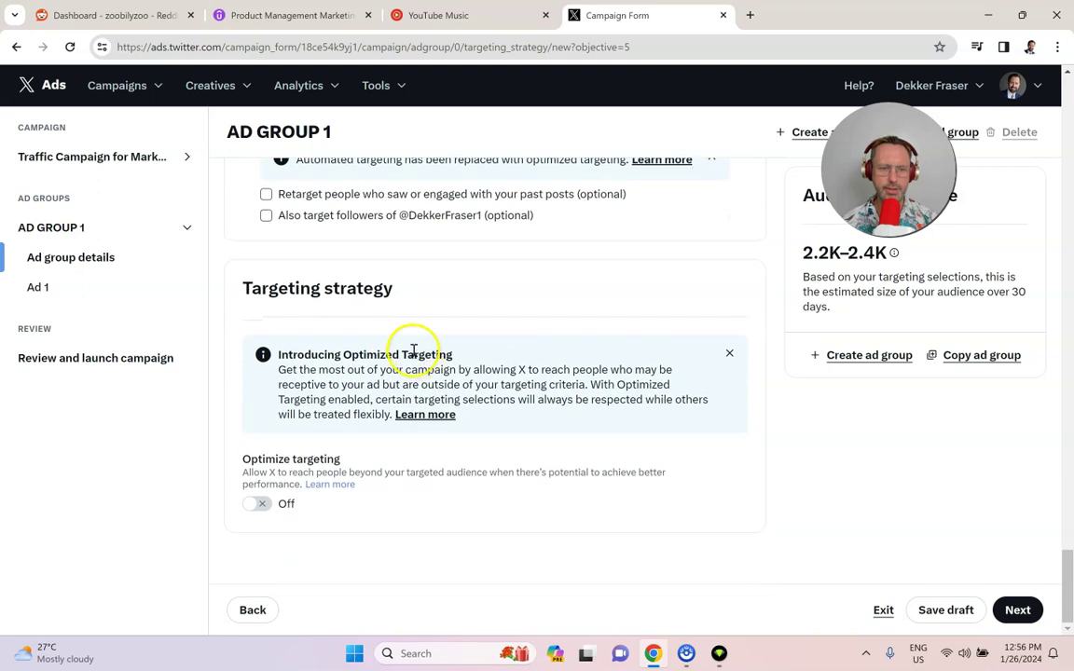
# Step: Move on to Ad 1 and review its name, product categories and Website destination
pyautogui.click(1017, 610)
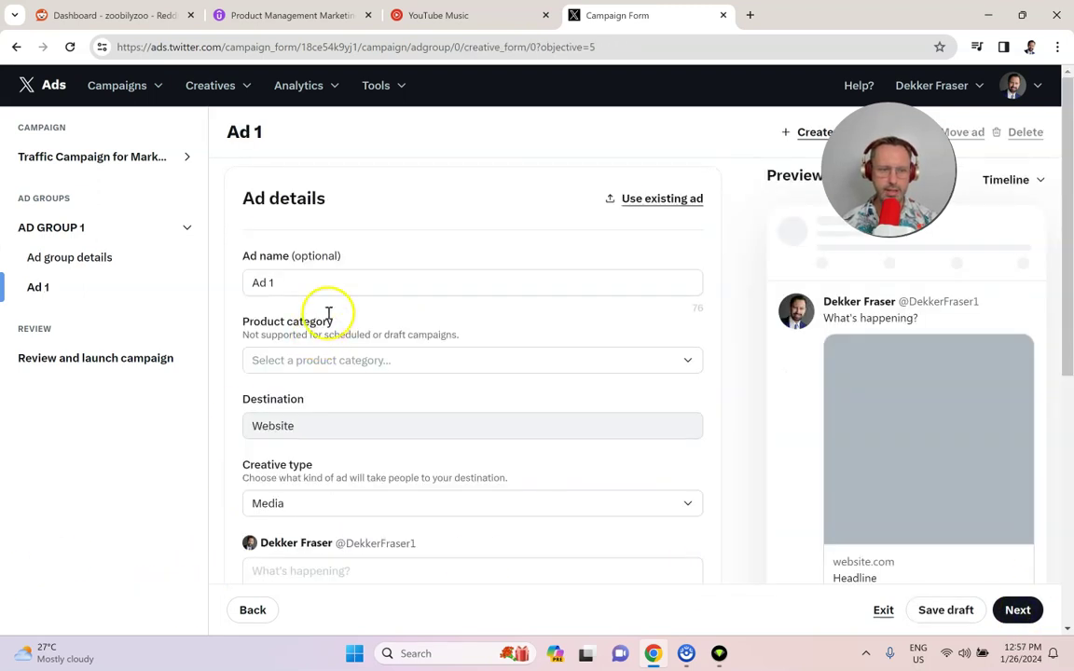
pyautogui.click(319, 280)
pyautogui.click(659, 338)
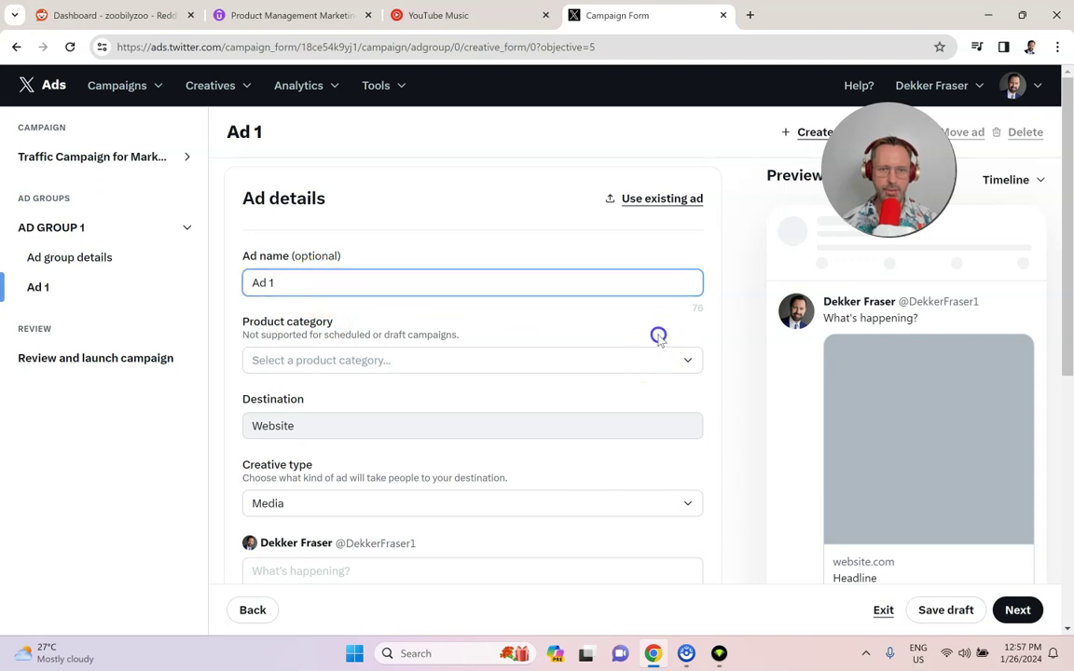
pyautogui.scroll(-1, 463, 344)
pyautogui.click(363, 291)
pyautogui.click(564, 244)
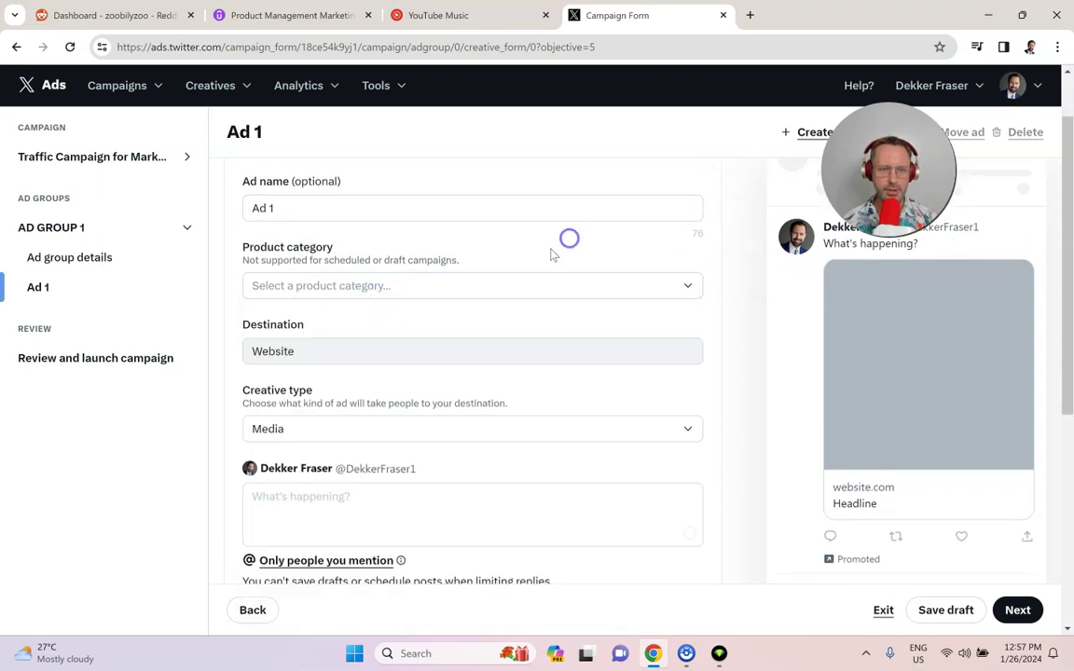
pyautogui.scroll(-1, 466, 289)
pyautogui.click(314, 280)
pyautogui.scroll(-1, 454, 281)
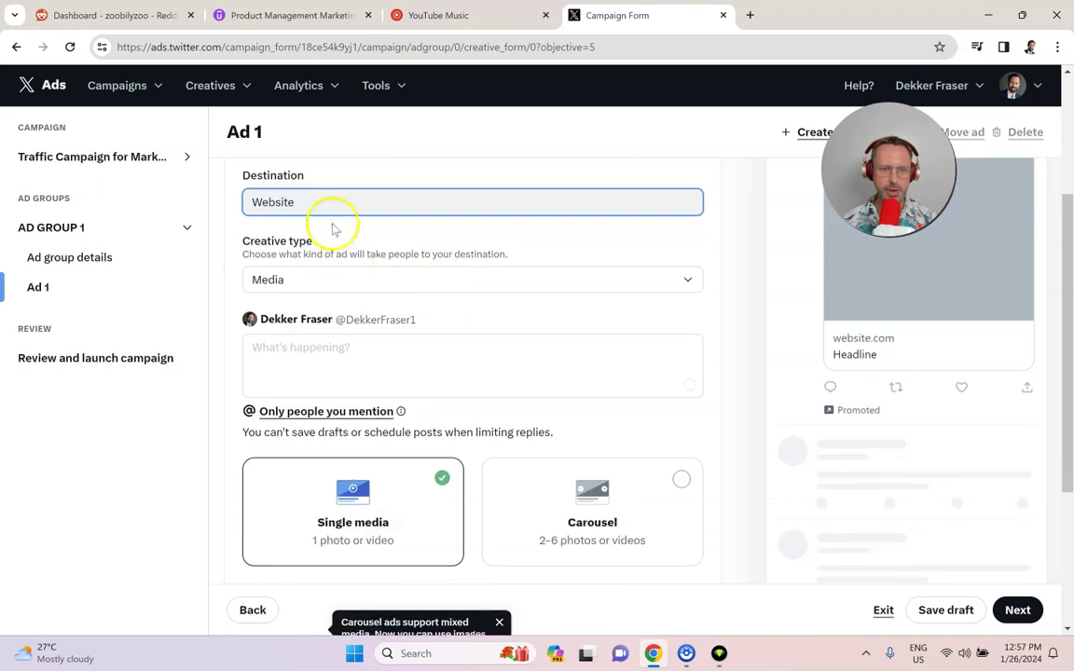
pyautogui.doubleClick(312, 204)
pyautogui.click(634, 246)
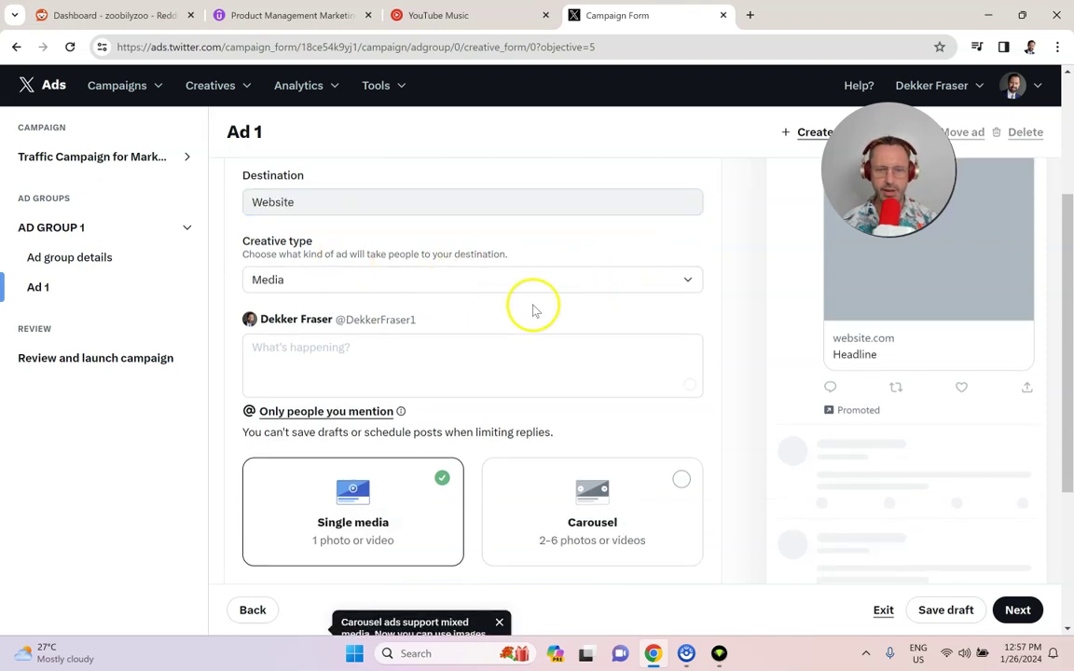
pyautogui.scroll(-1, 532, 307)
# Step: Keep the ad as single media rather than carousel and start adding media
pyautogui.click(398, 284)
pyautogui.scroll(-1, 441, 461)
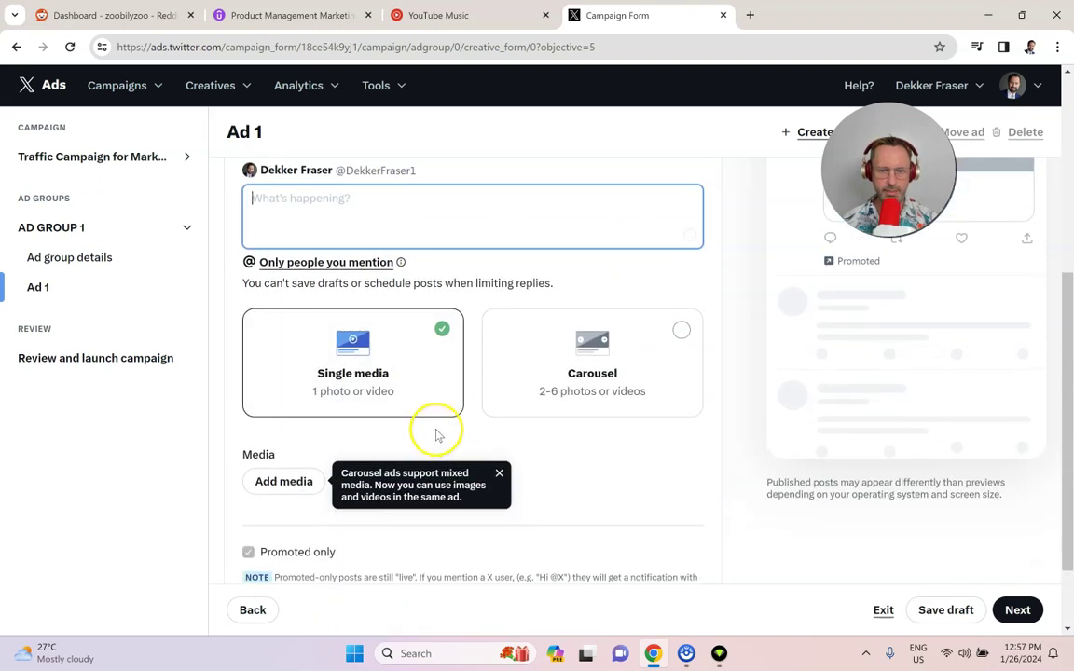
pyautogui.click(634, 379)
pyautogui.moveTo(597, 357); pyautogui.dragTo(575, 456)
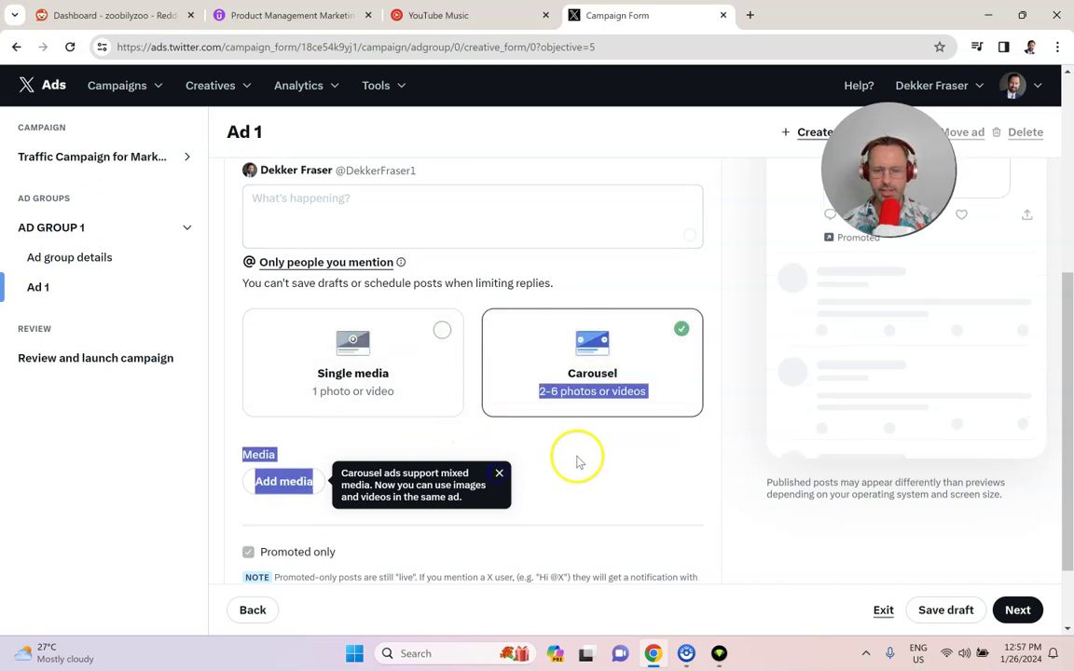
pyautogui.click(731, 380)
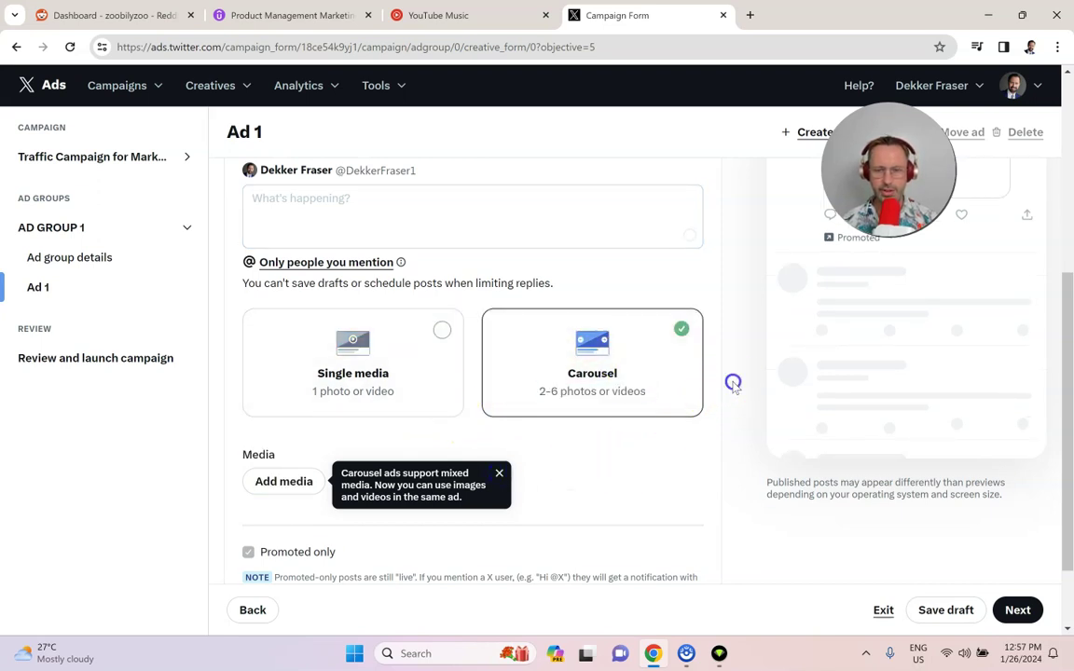
pyautogui.click(416, 384)
pyautogui.scroll(-1, 412, 386)
pyautogui.click(281, 407)
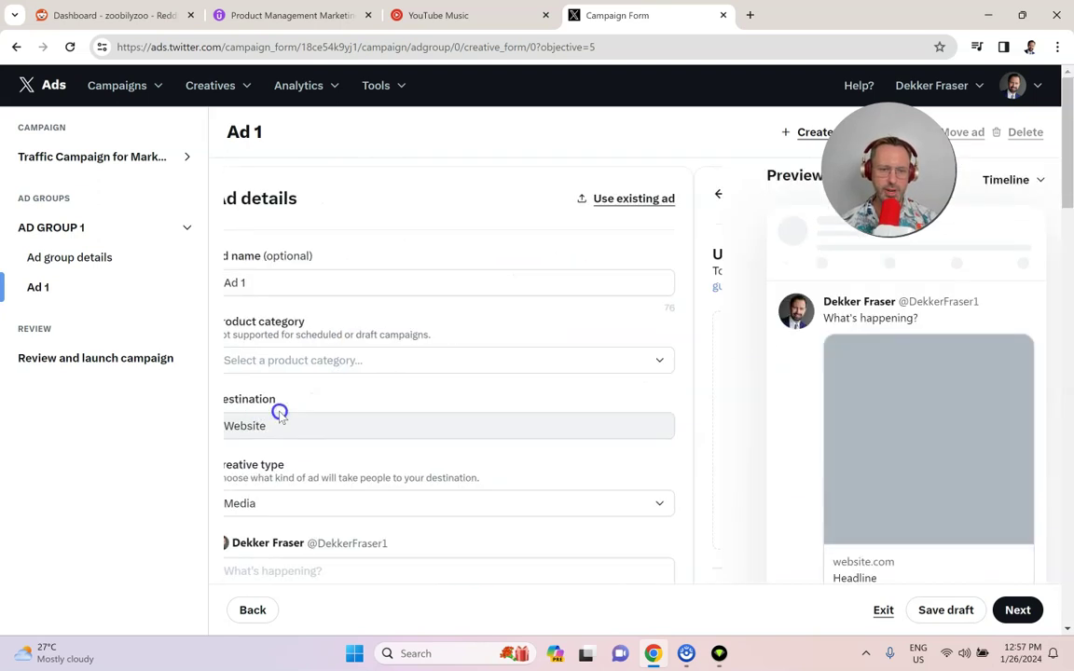
# Step: Upload copywriting-example.jpg, keep its current crop, and confirm it as the ad's media
pyautogui.click(457, 463)
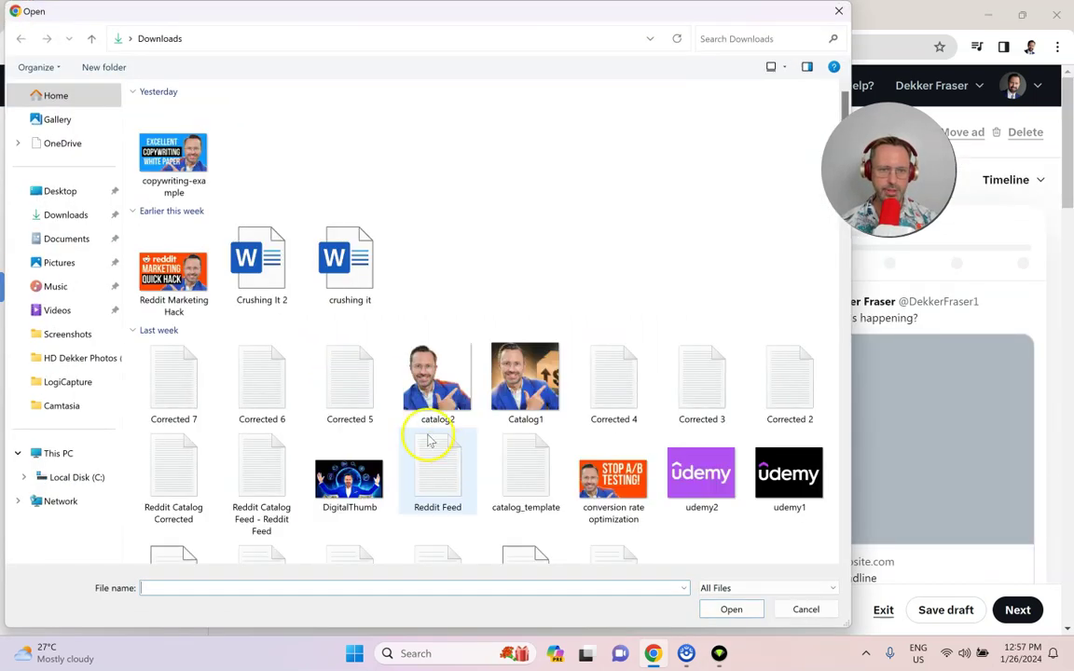
pyautogui.scroll(-3, 359, 336)
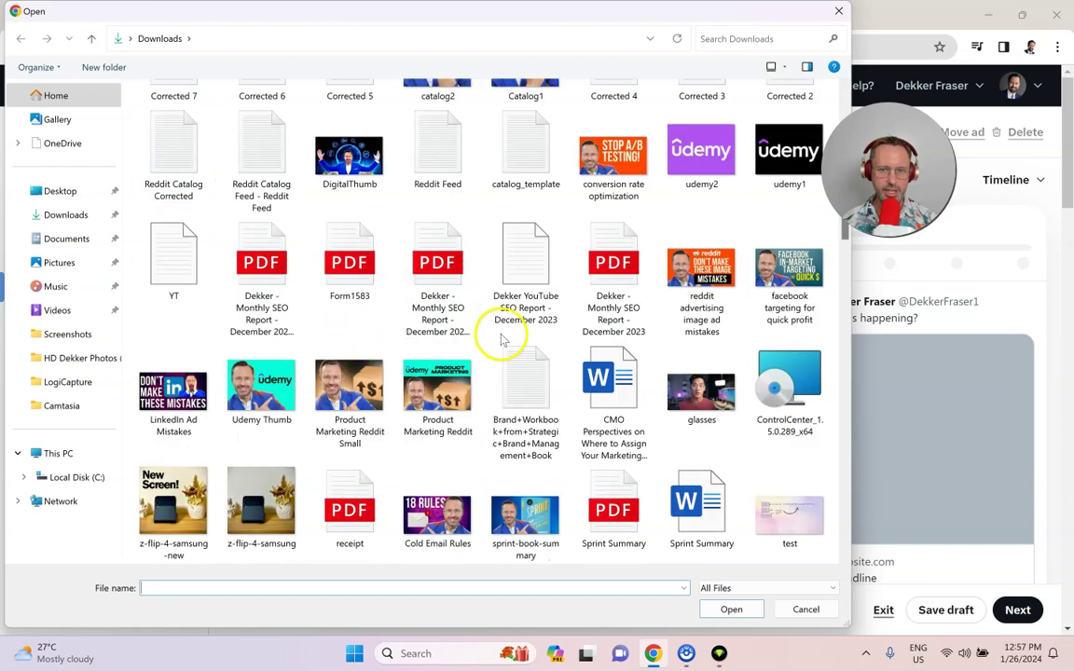
pyautogui.scroll(3, 499, 336)
pyautogui.doubleClick(181, 182)
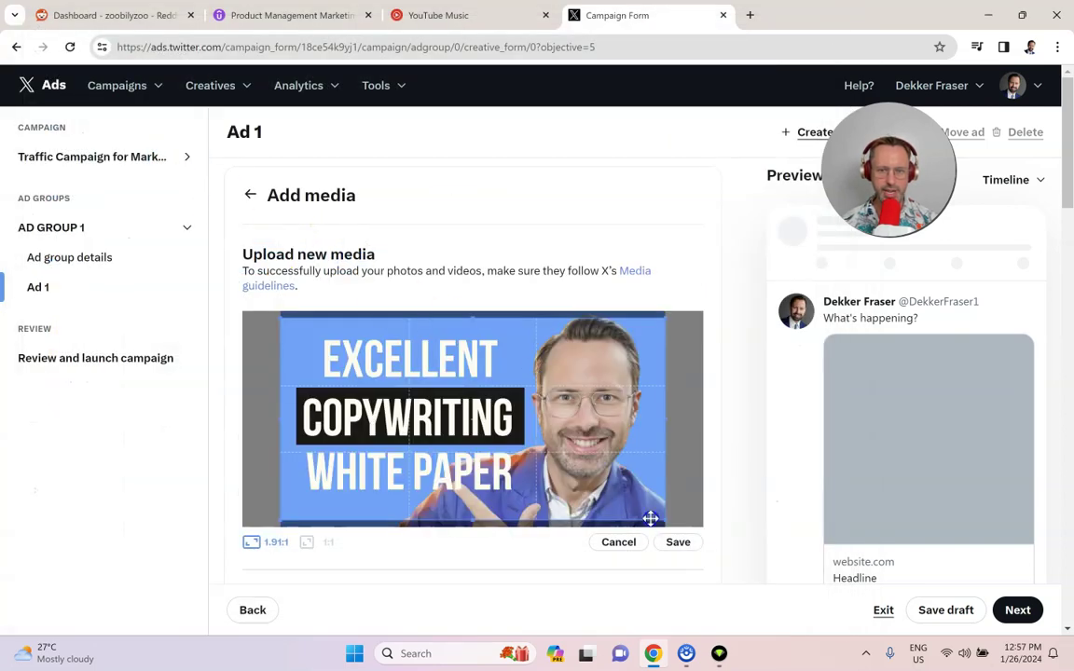
pyautogui.click(667, 548)
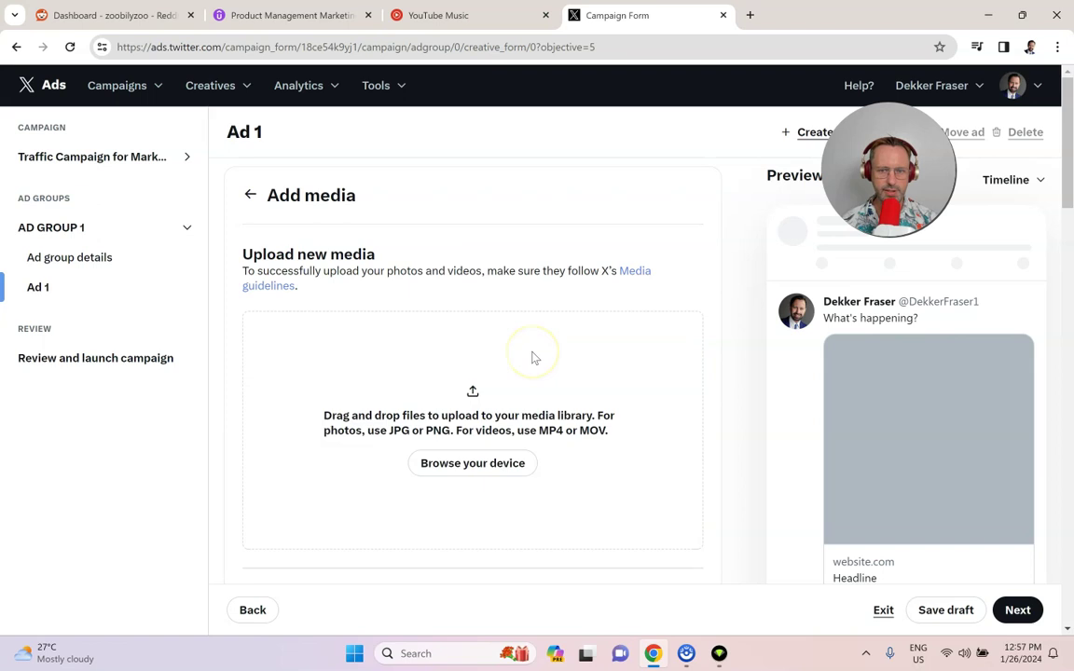
pyautogui.scroll(-4, 504, 407)
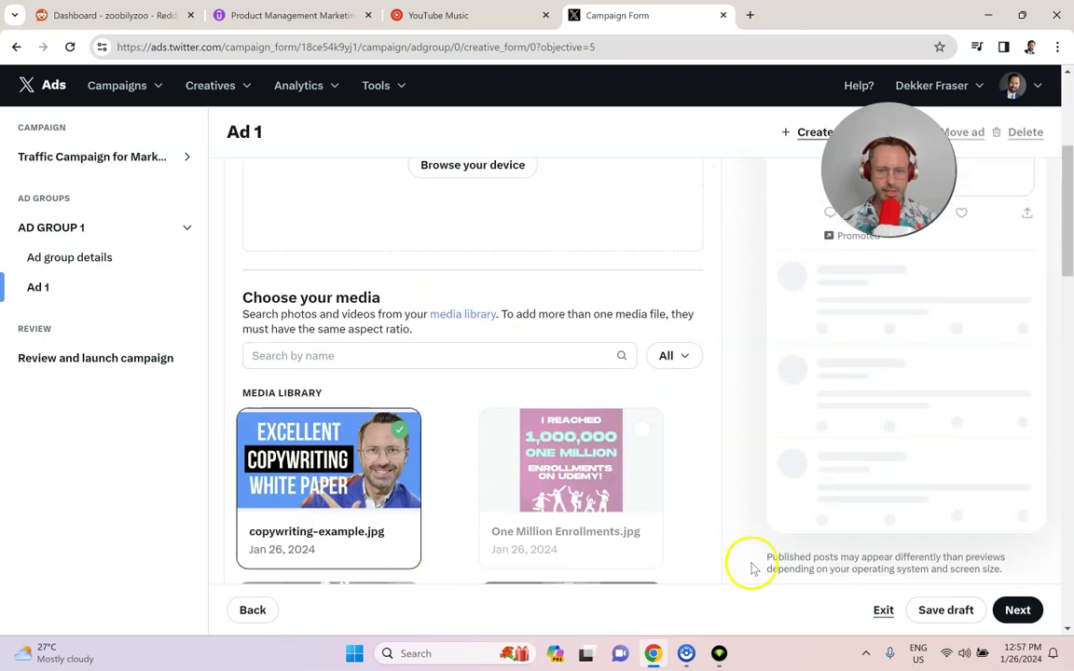
pyautogui.scroll(2, 373, 373)
pyautogui.scroll(-5, 433, 395)
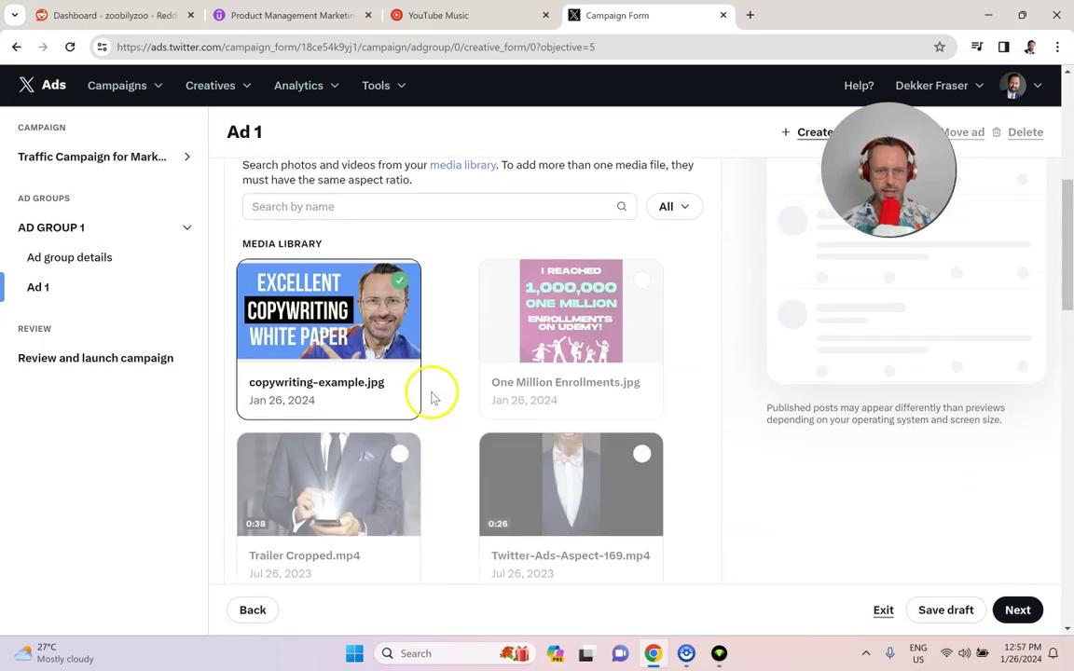
pyautogui.scroll(-10, 415, 373)
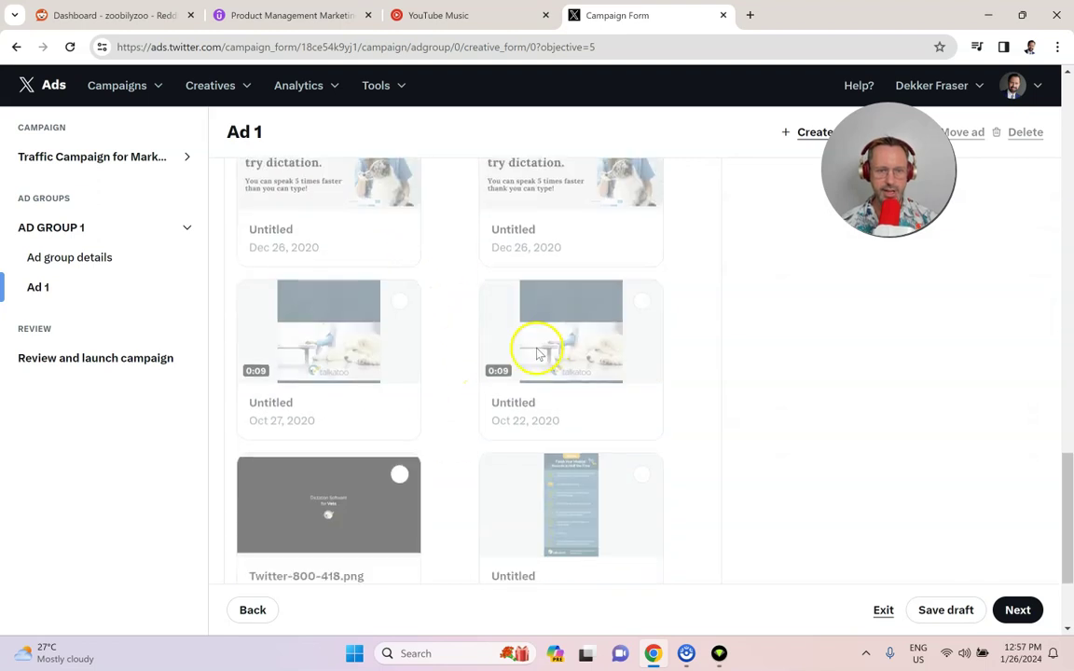
pyautogui.click(667, 483)
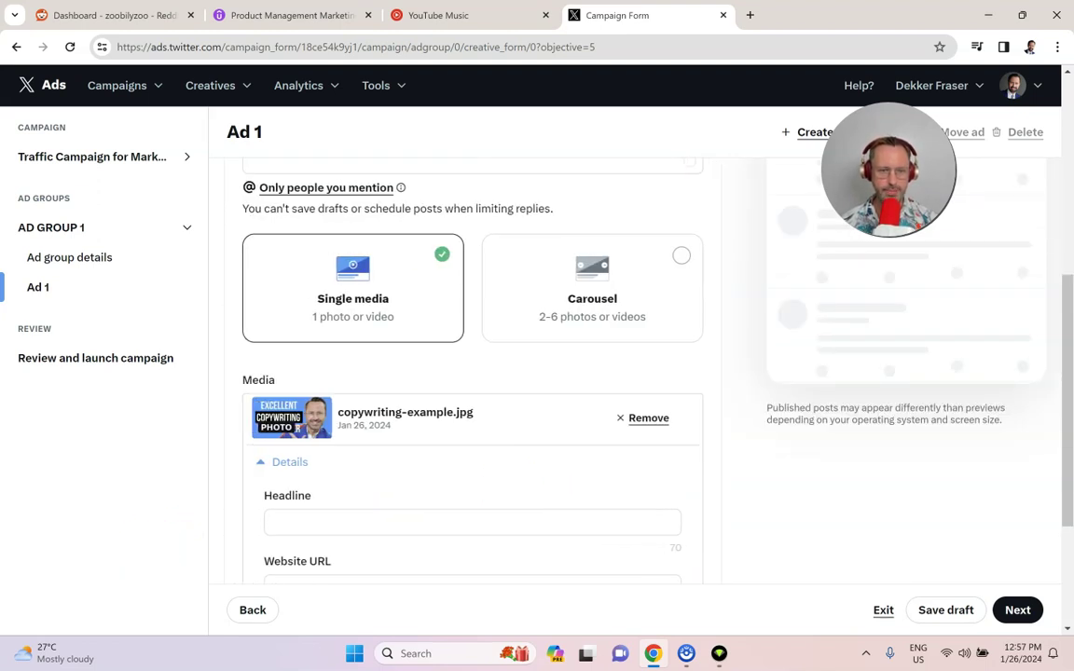
# Step: Write the post text introducing the top copywriting course and its instructor
pyautogui.scroll(2, 360, 395)
pyautogui.click(301, 275)
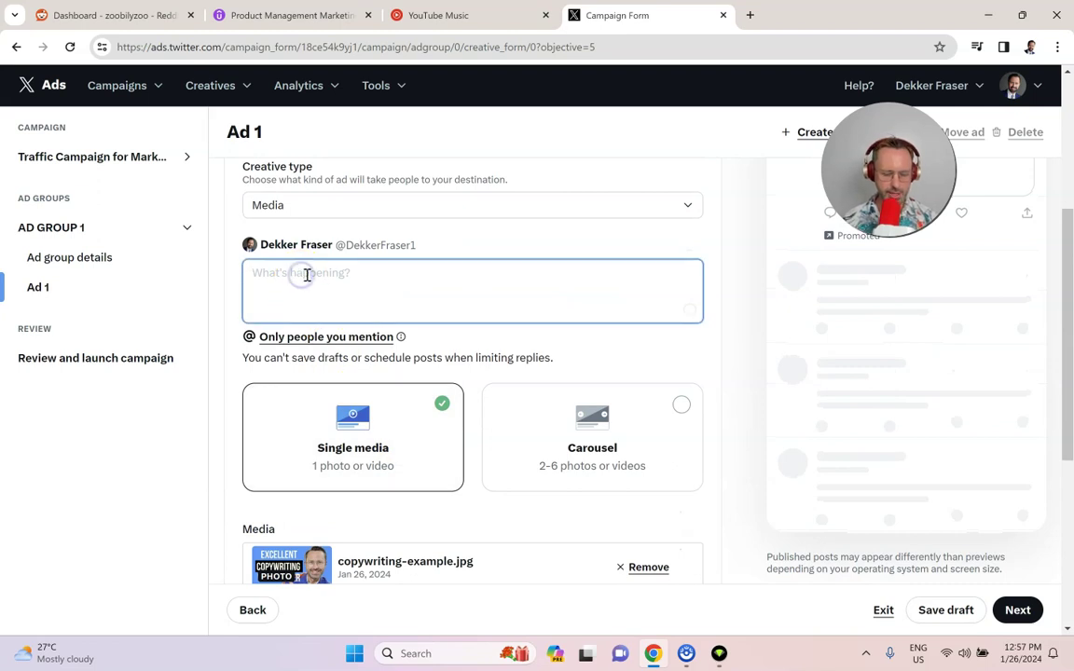
pyautogui.write('This is a to')
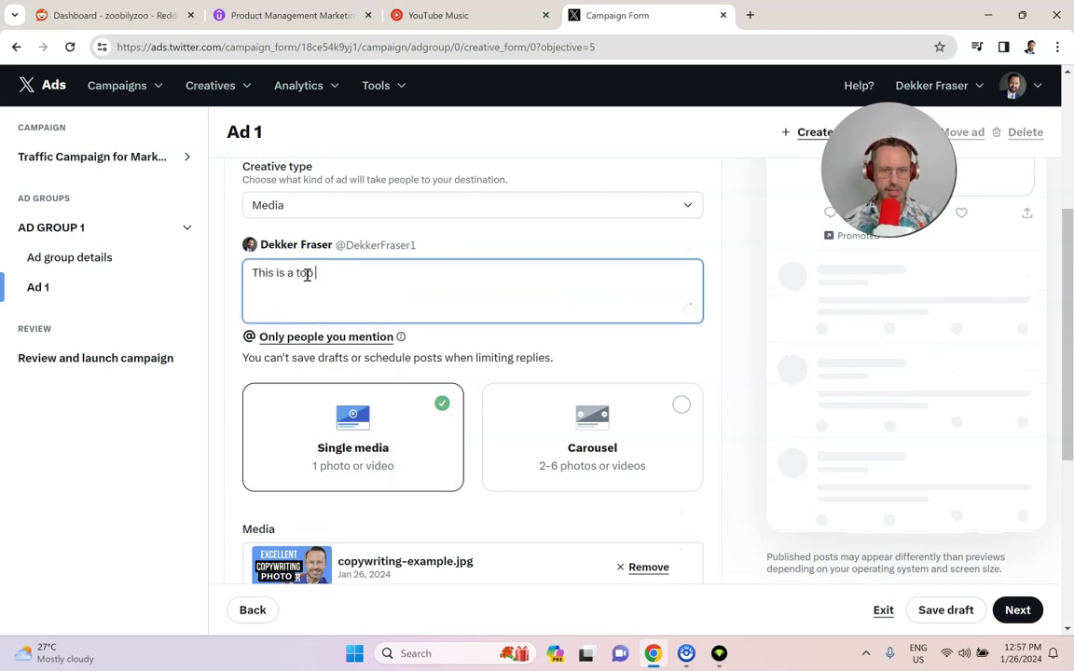
pyautogui.write('p copywriting coruse by')
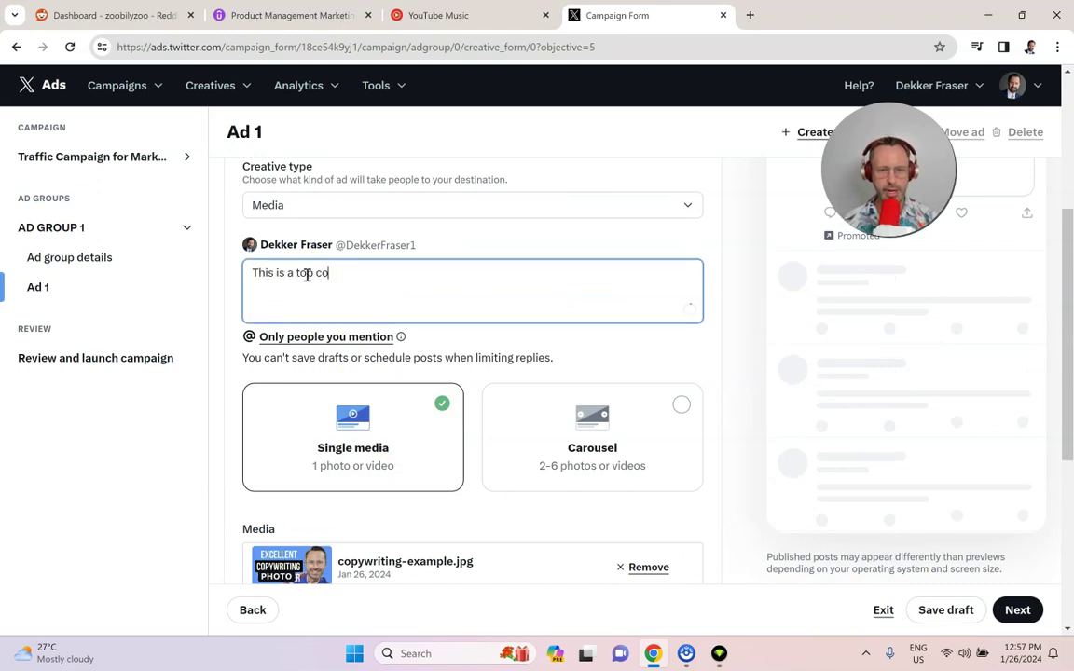
pyautogui.press('BackSpace')
pyautogui.press('BackSpace')
pyautogui.press('BackSpace')
pyautogui.press('BackSpace')
pyautogui.press('BackSpace')
pyautogui.press('BackSpace')
pyautogui.press('BackSpace')
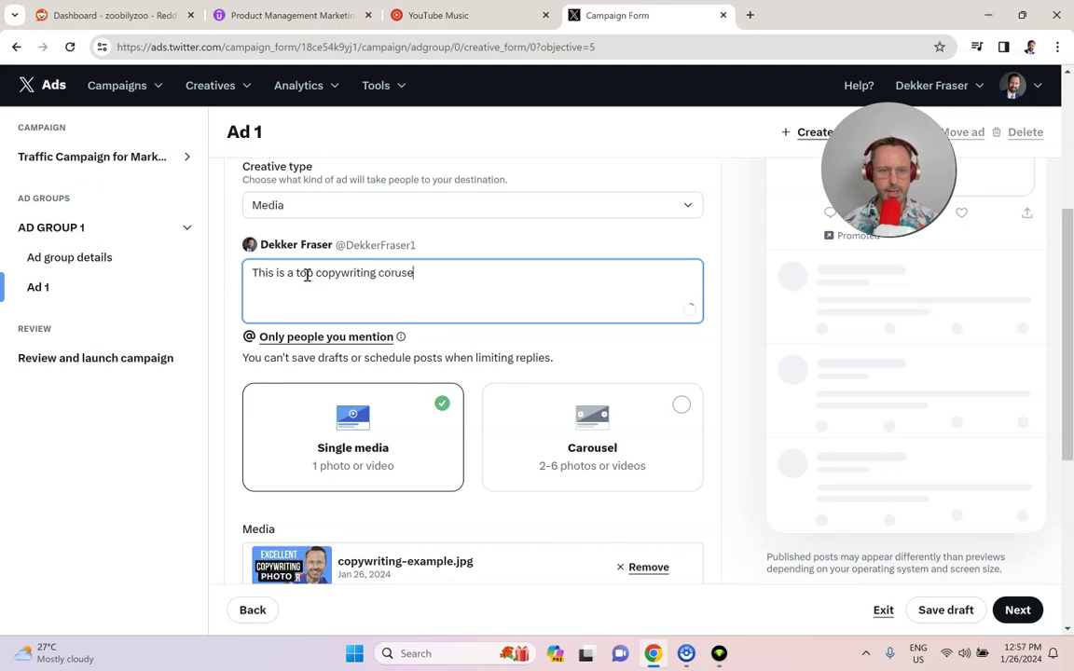
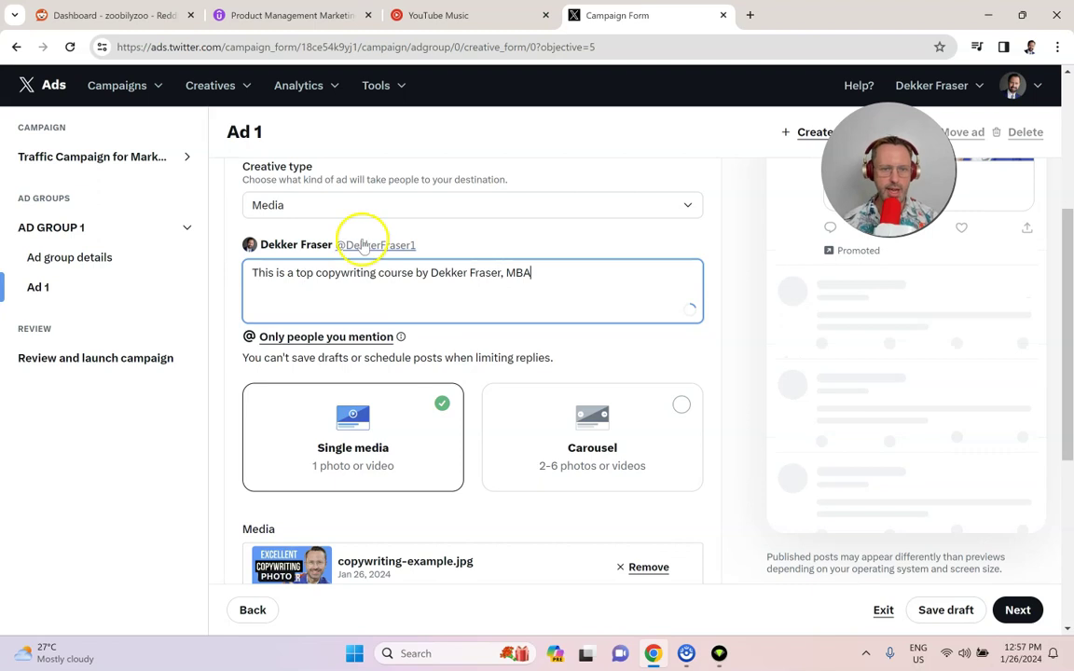
# Step: Enter the headline '#1 Copywriting Course for B2B & B2C Marketers!'
pyautogui.scroll(-3, 362, 244)
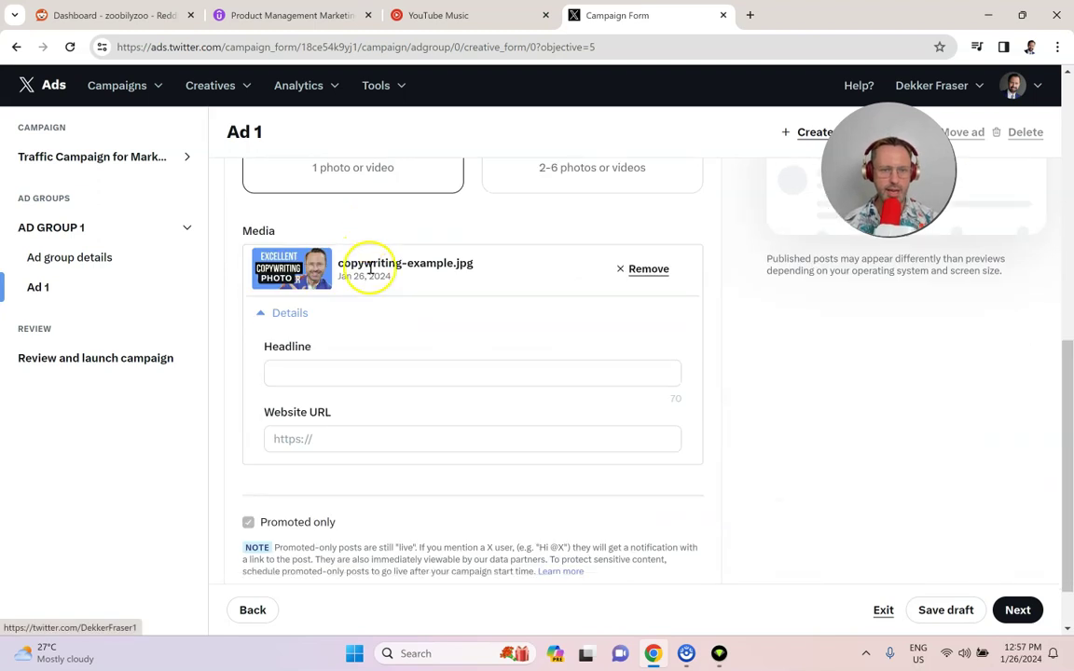
pyautogui.click(315, 371)
pyautogui.write('#1 ')
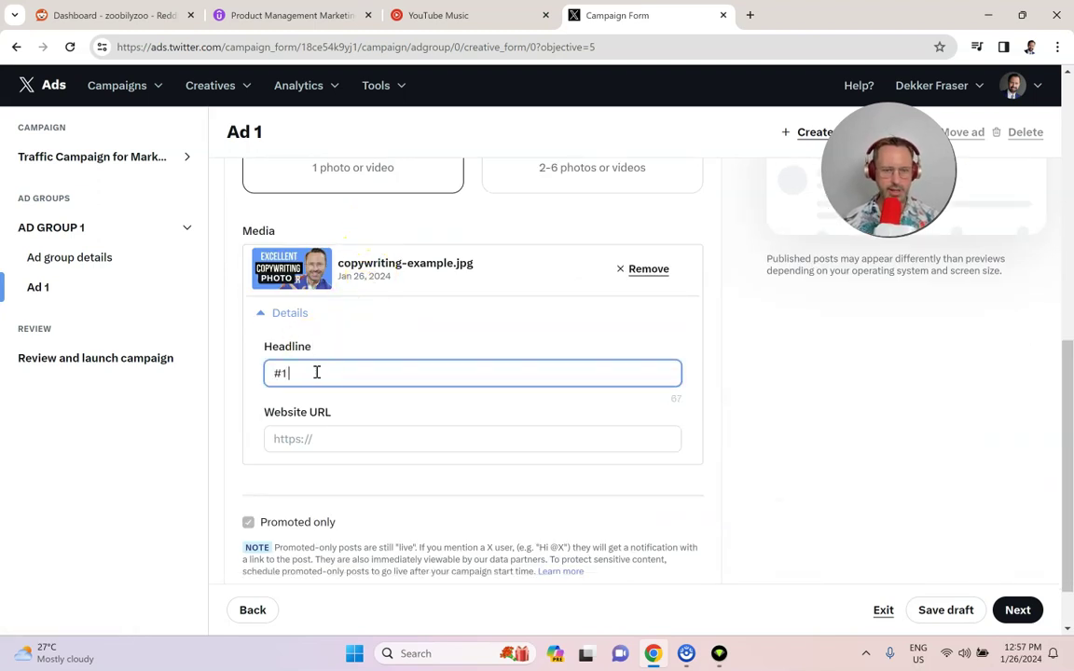
pyautogui.write('Copywriting Course for')
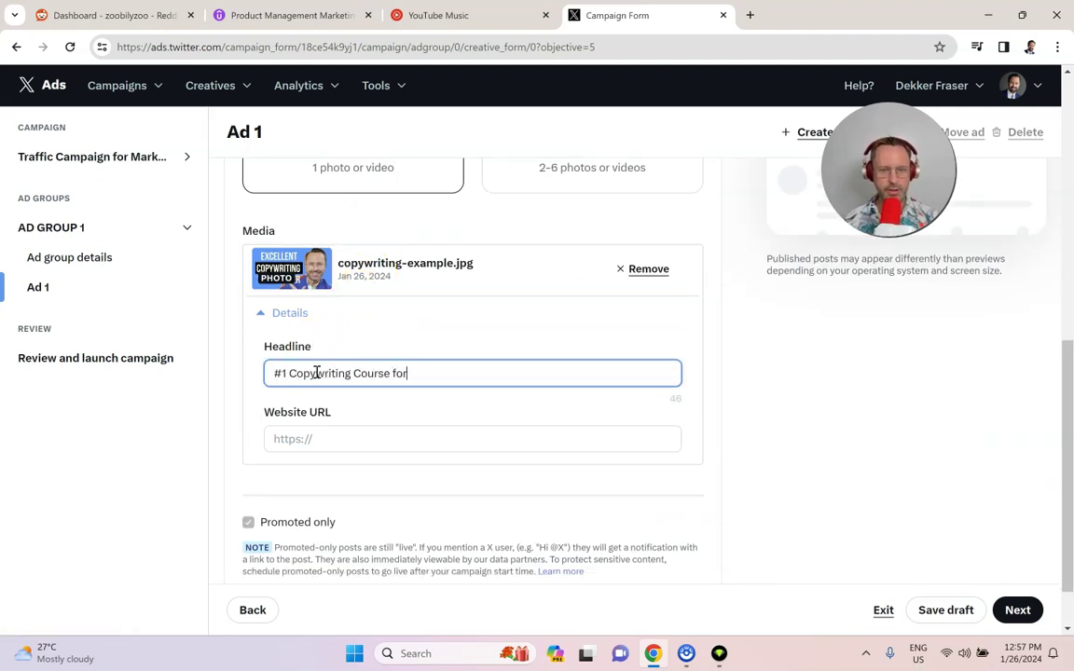
pyautogui.write(' B2B & B')
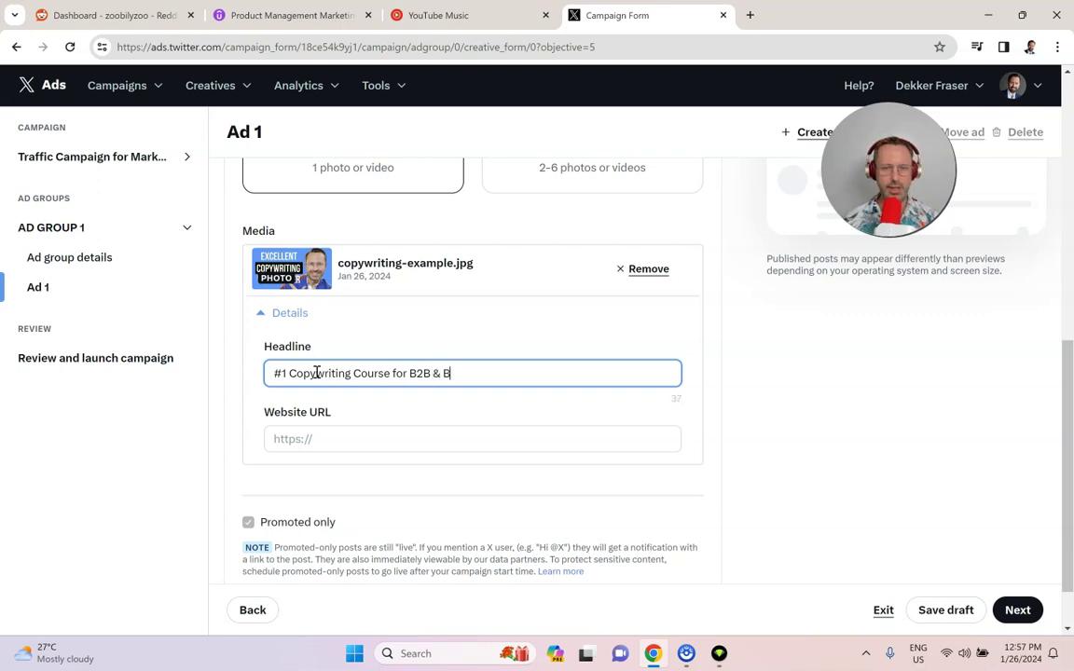
pyautogui.write('2C Marketers1')
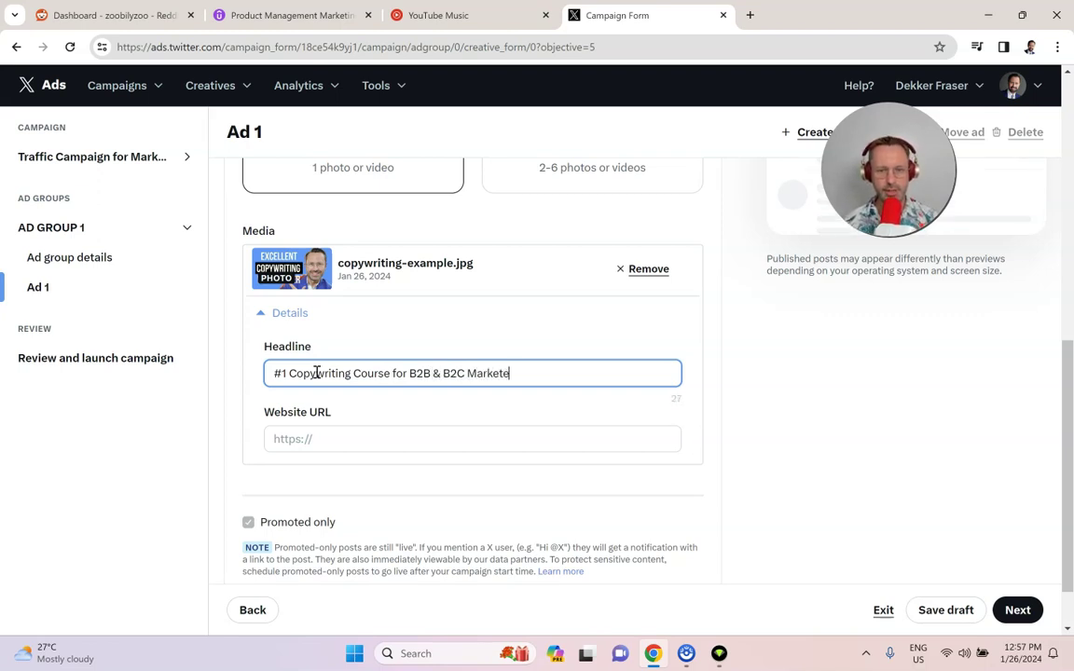
pyautogui.press('BackSpace')
pyautogui.write('!')
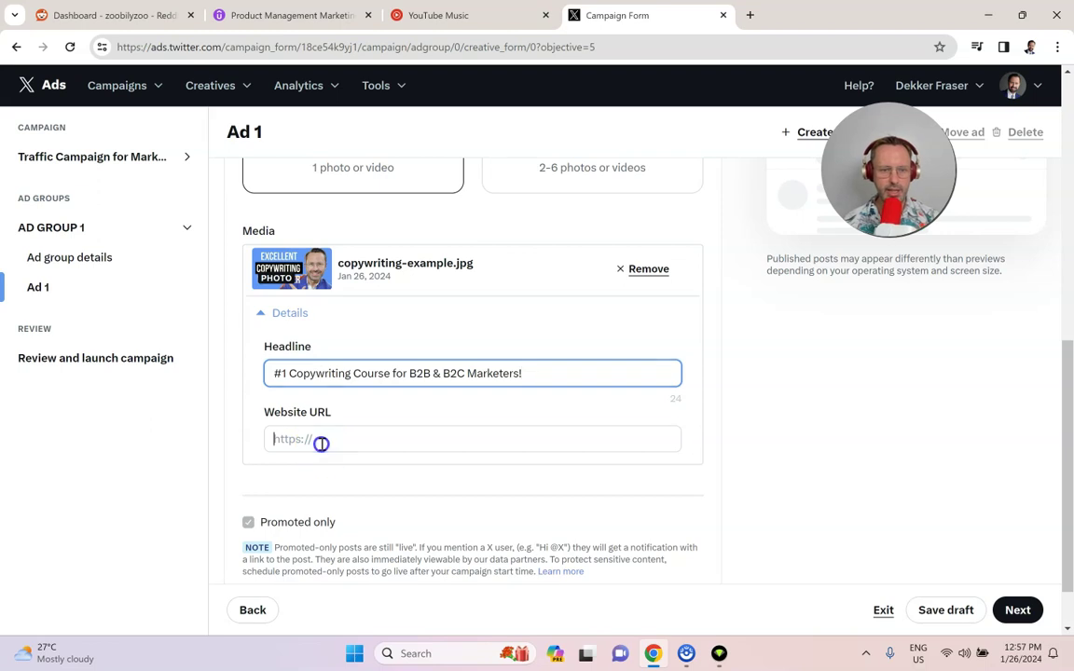
# Step: Paste the Udemy course link as the ad's Website URL
pyautogui.click(322, 440)
pyautogui.click(769, 492)
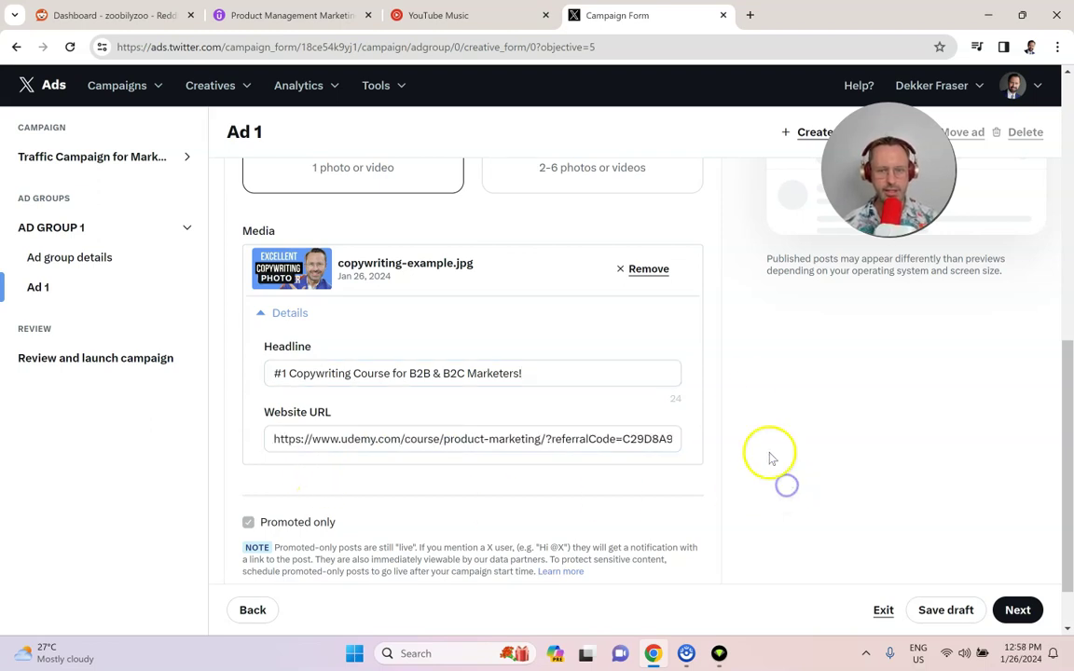
pyautogui.scroll(-1, 481, 442)
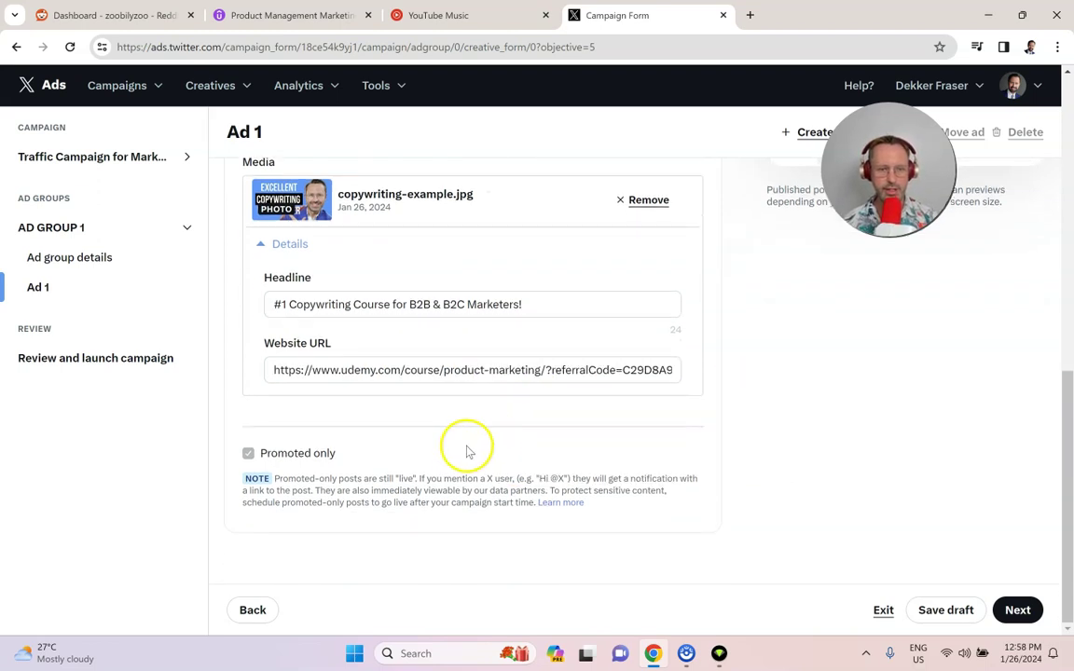
pyautogui.scroll(2, 1042, 579)
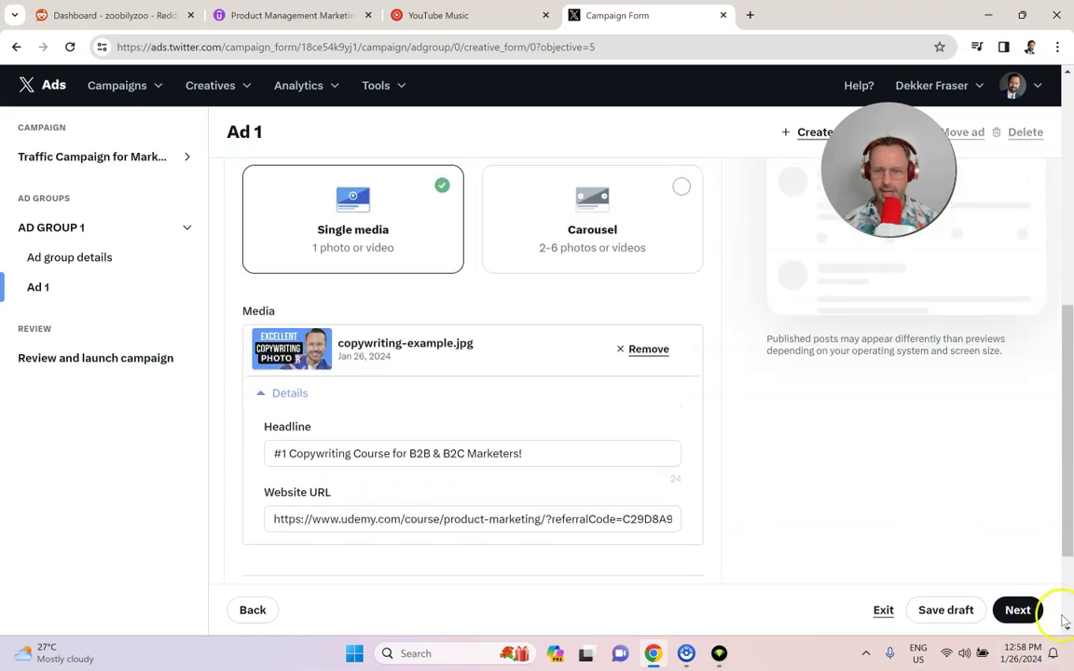
# Step: Advance to Review and launch, then scroll through the campaign and AD GROUP 1 summary
pyautogui.click(1018, 610)
pyautogui.scroll(-7, 527, 401)
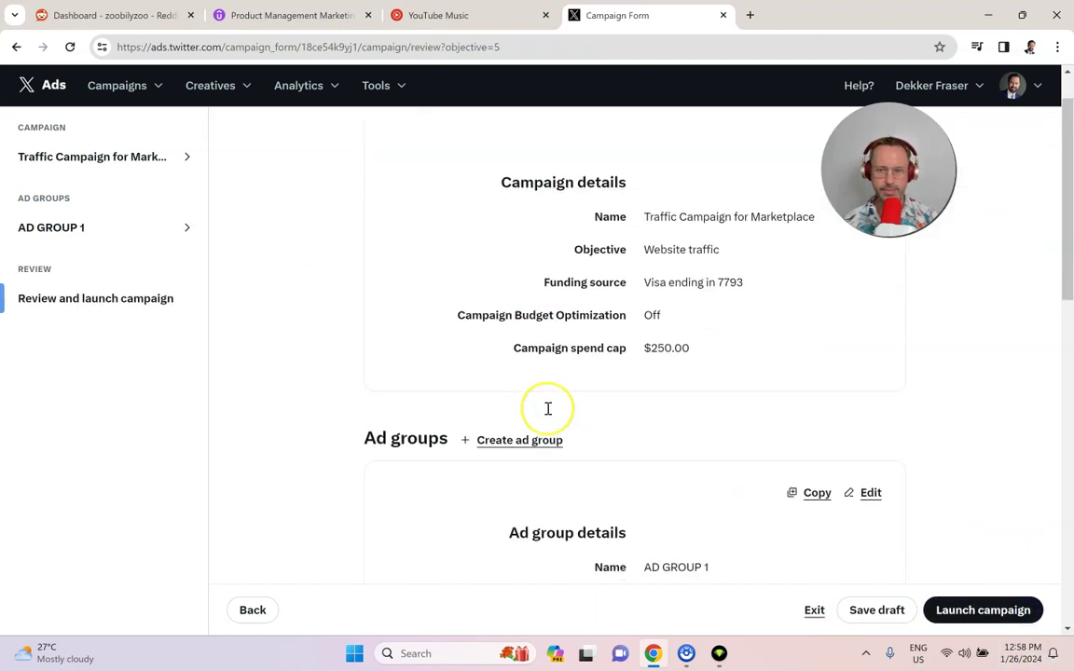
pyautogui.scroll(6, 548, 414)
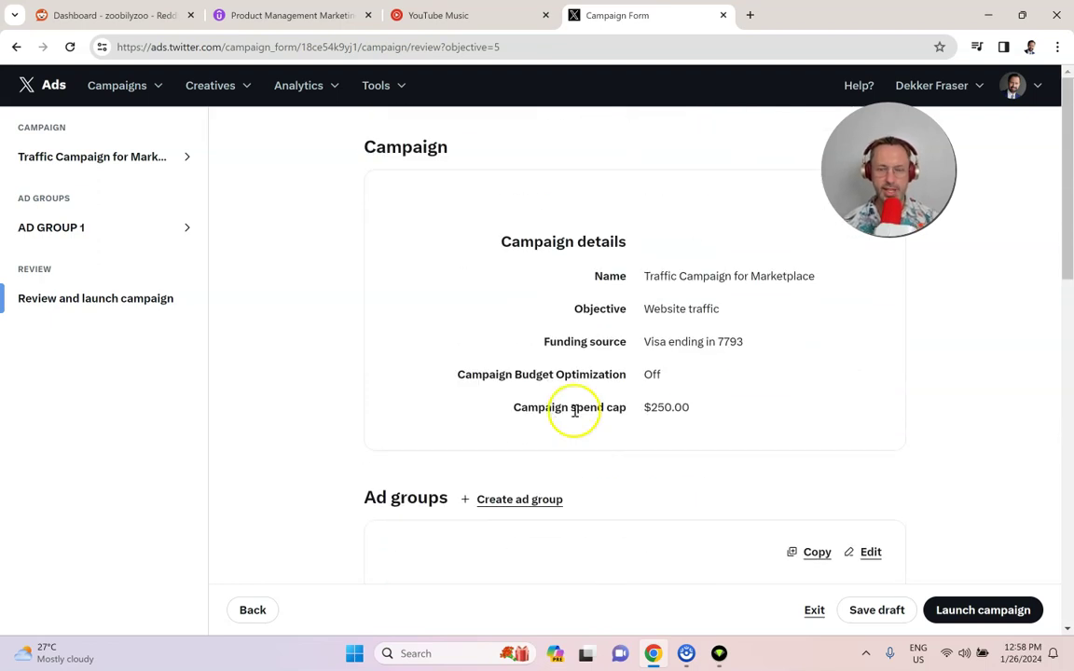
pyautogui.scroll(-5, 780, 390)
pyautogui.scroll(-1, 782, 399)
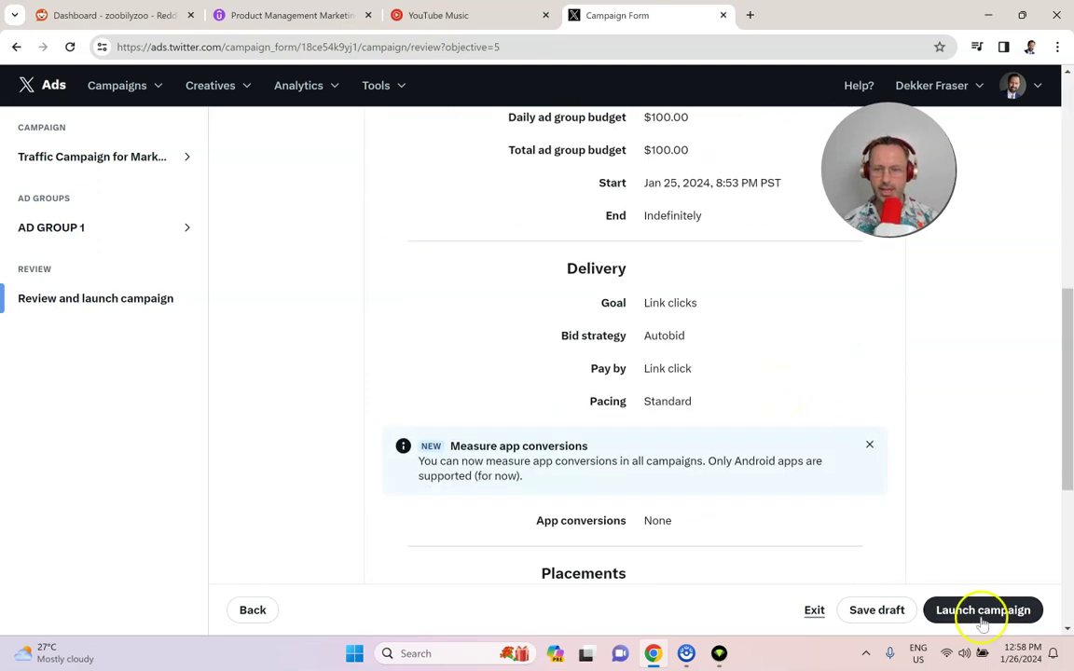
pyautogui.scroll(6, 709, 341)
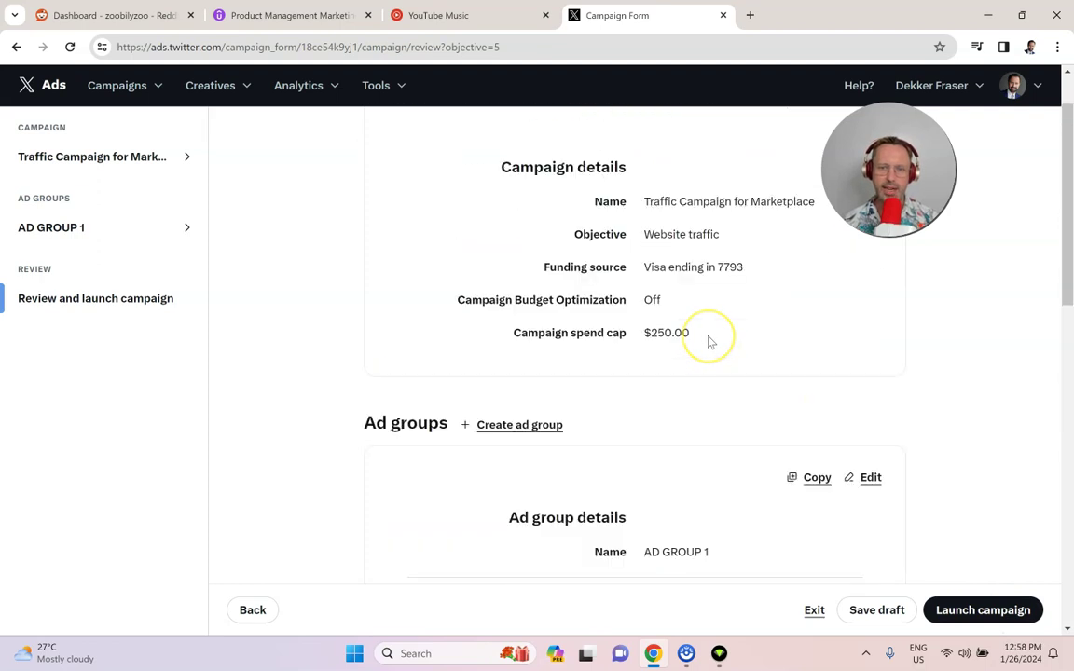